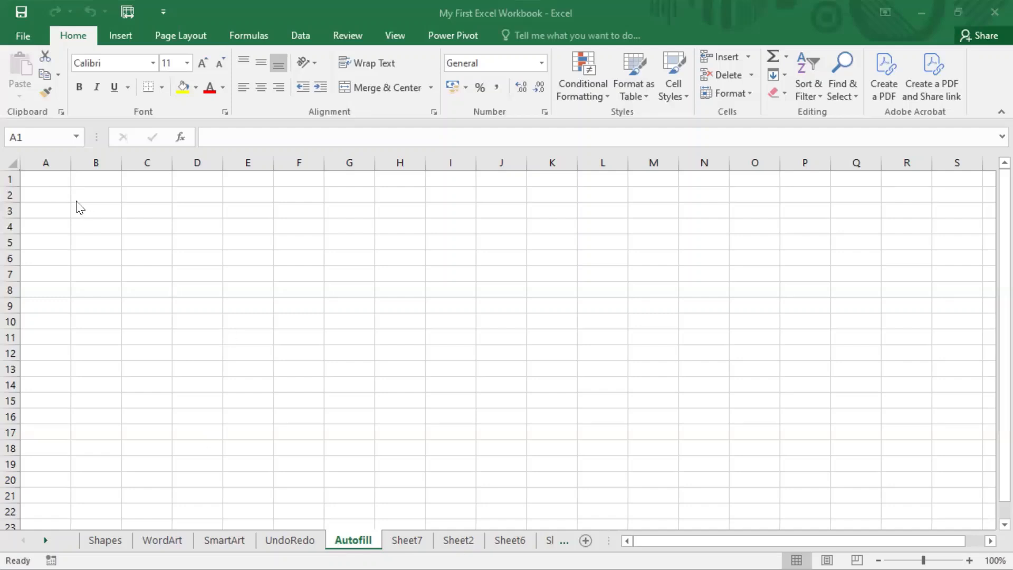
click(49, 178)
text(1)
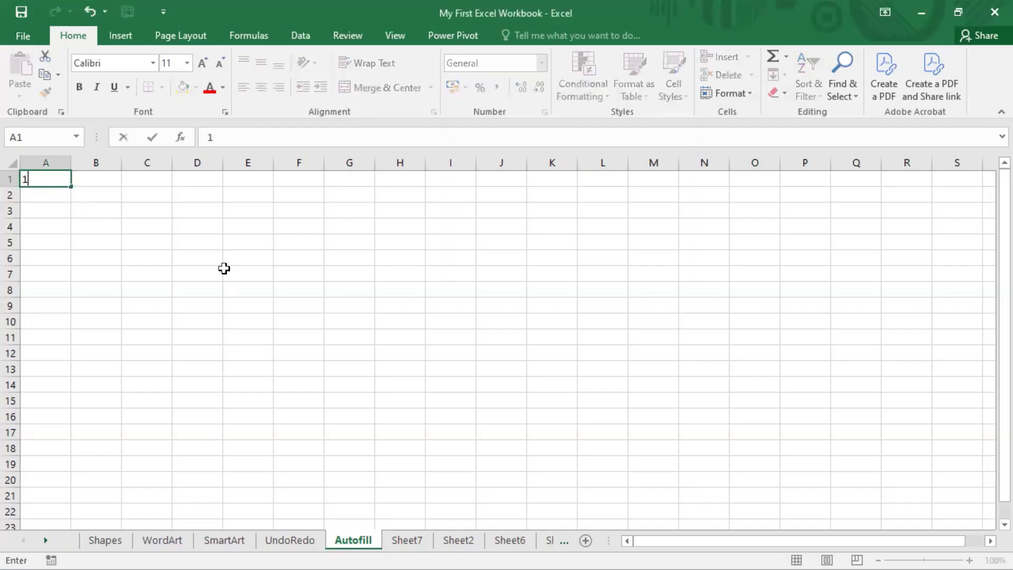
text(2)
key(Return)
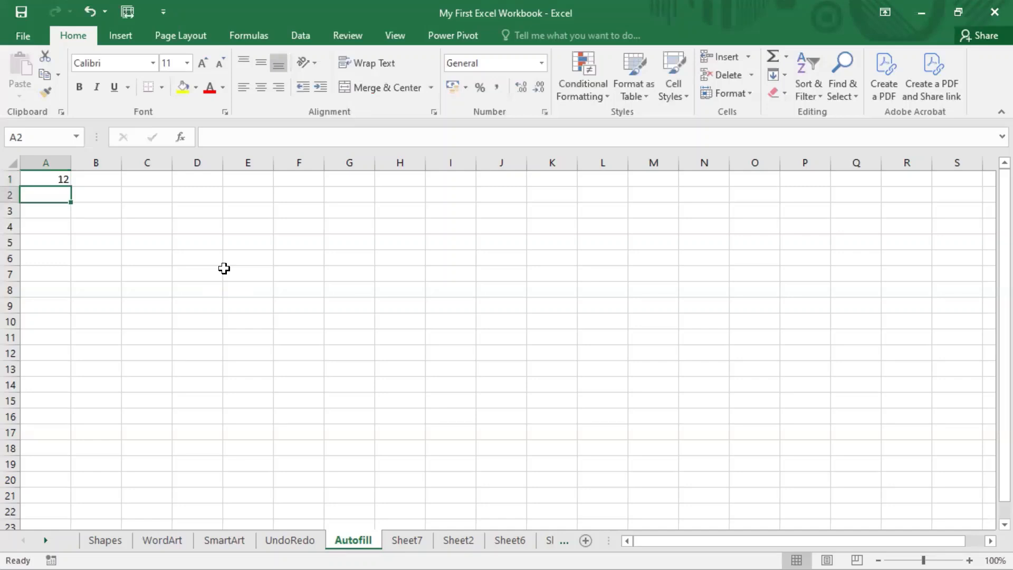
text(1)
Step: Enter 1 in cell A1 and 2 in cell A2
key(Up)
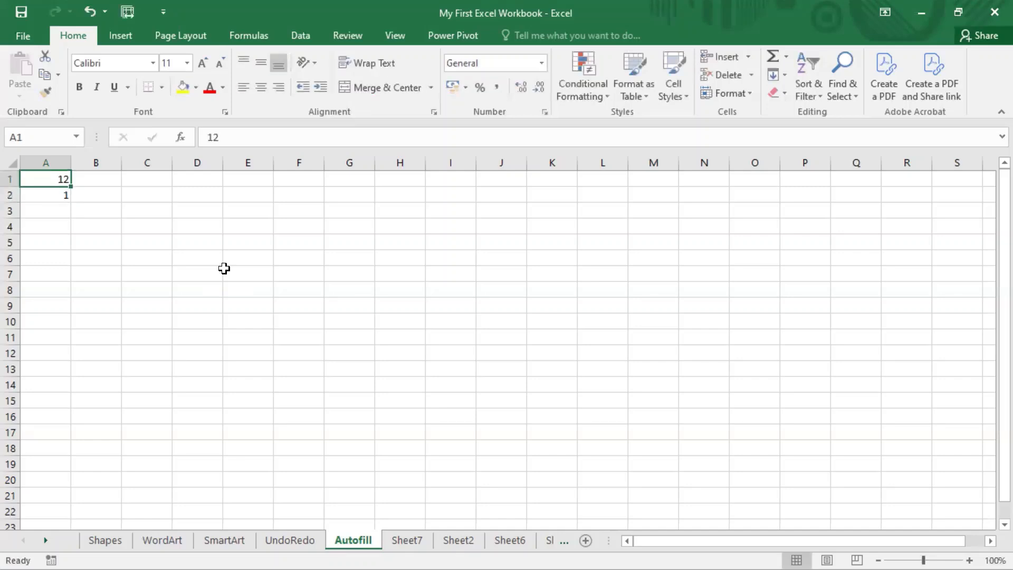
text(1)
key(Return)
text(2)
key(Return)
key(Up)
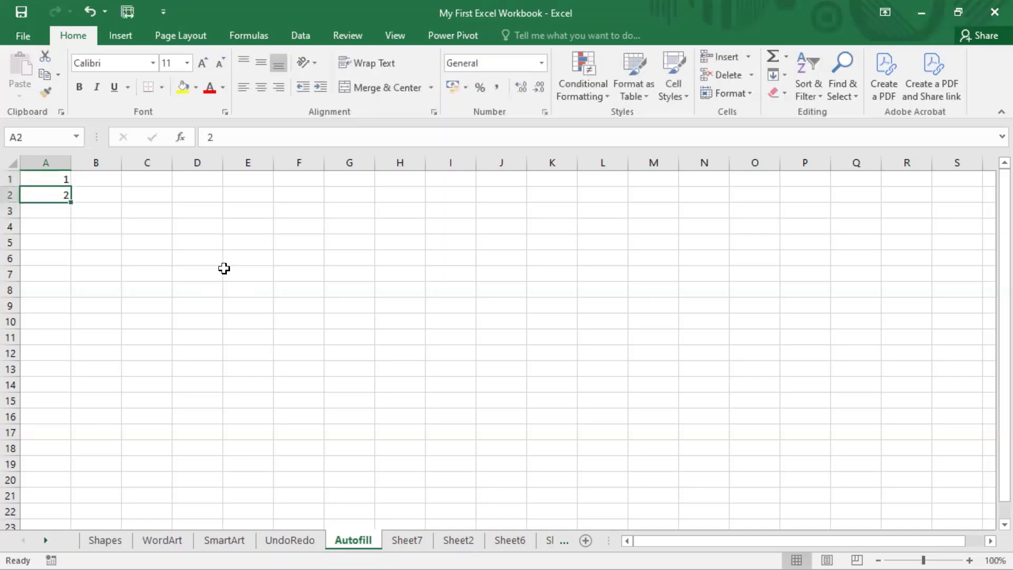
Step: Extend the number series from A1:A2 down to A19 using the AutoFill handle
key(Up)
key(shift+Down)
key(shift+Up)
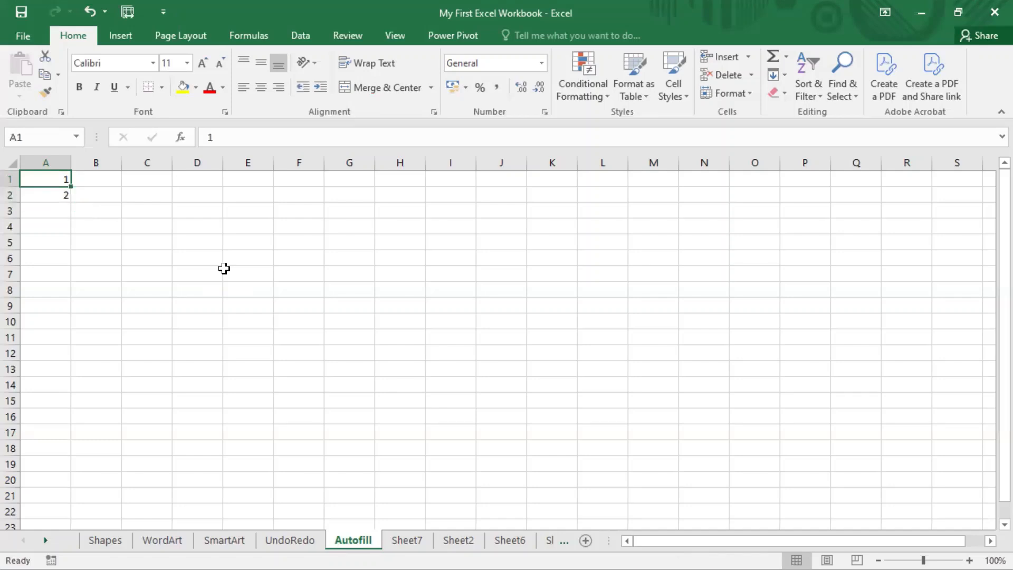
key(Right)
key(Left)
mouse_move(69, 187)
mouse_down()
mouse_move(61, 179)
mouse_move(59, 197)
mouse_up()
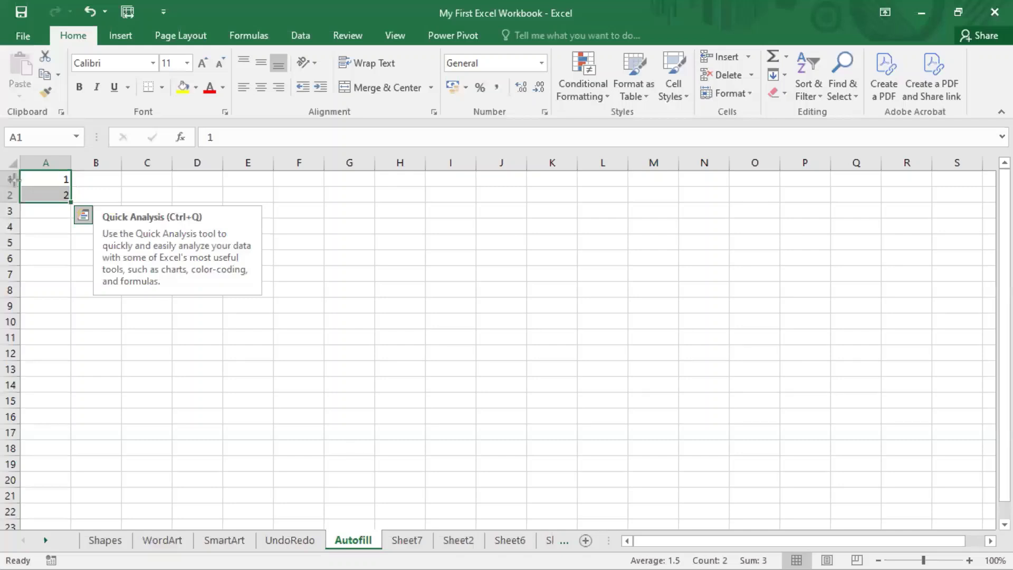
drag(14, 180, 79, 208)
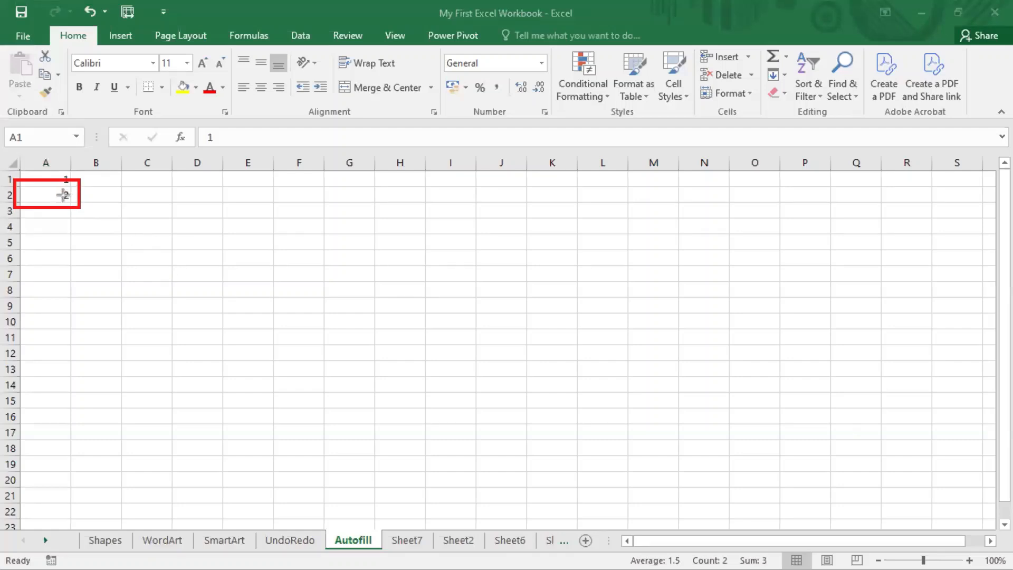
drag(63, 195, 78, 207)
click(50, 175)
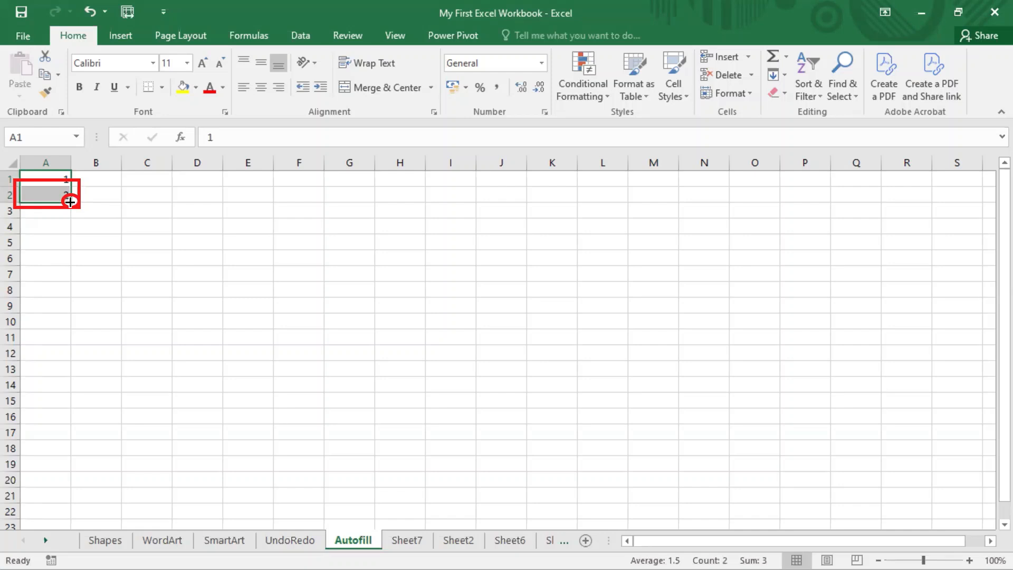
drag(70, 202, 58, 473)
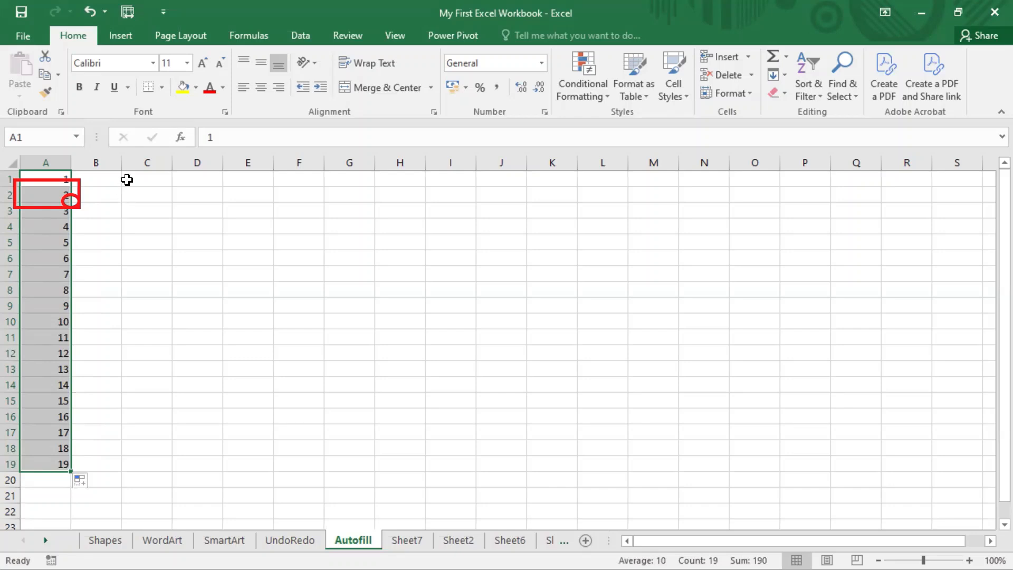
Step: Enter the formula =A1+A2 in cell C2
click(141, 191)
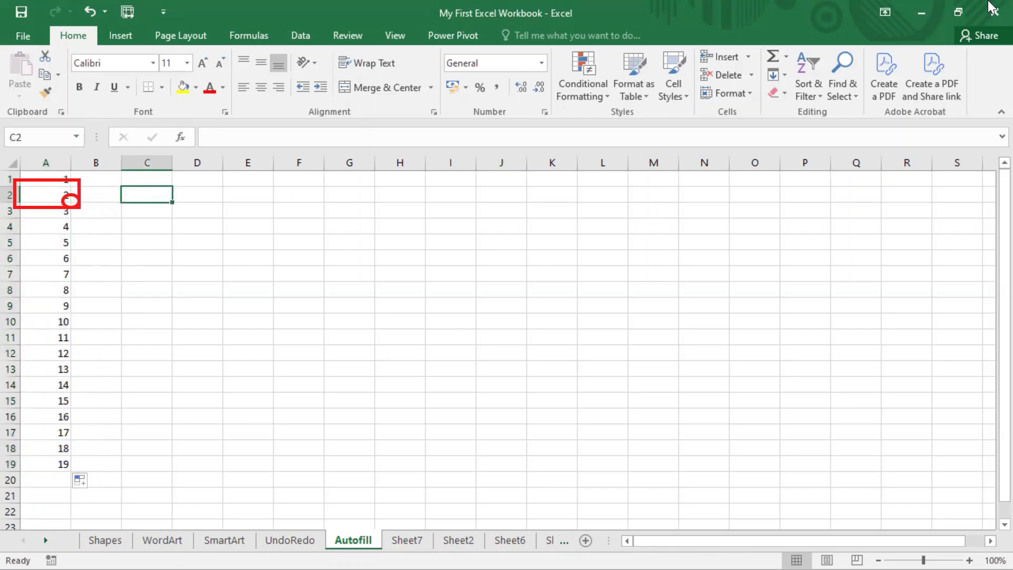
text(=)
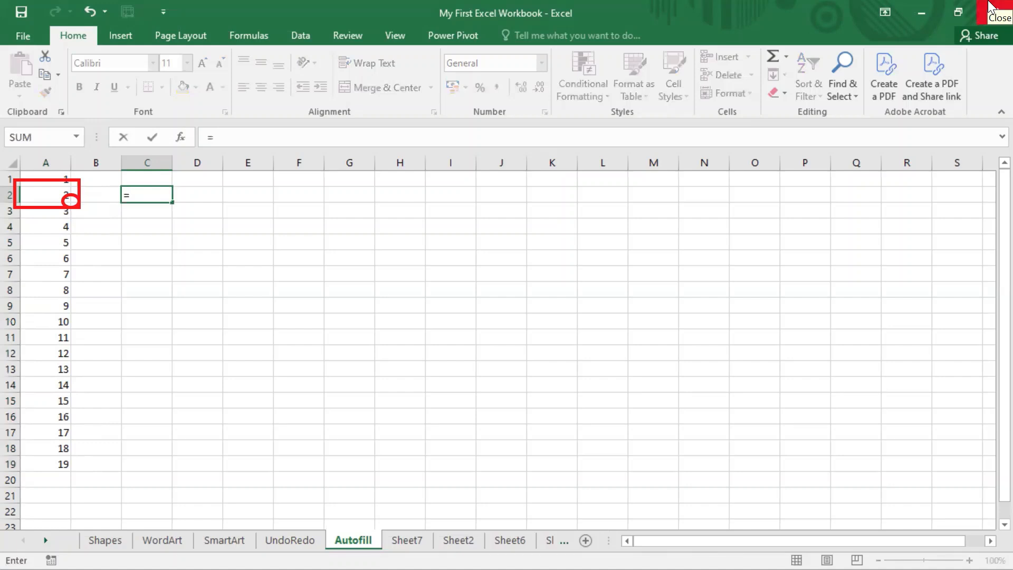
key(Up)
key(Up)
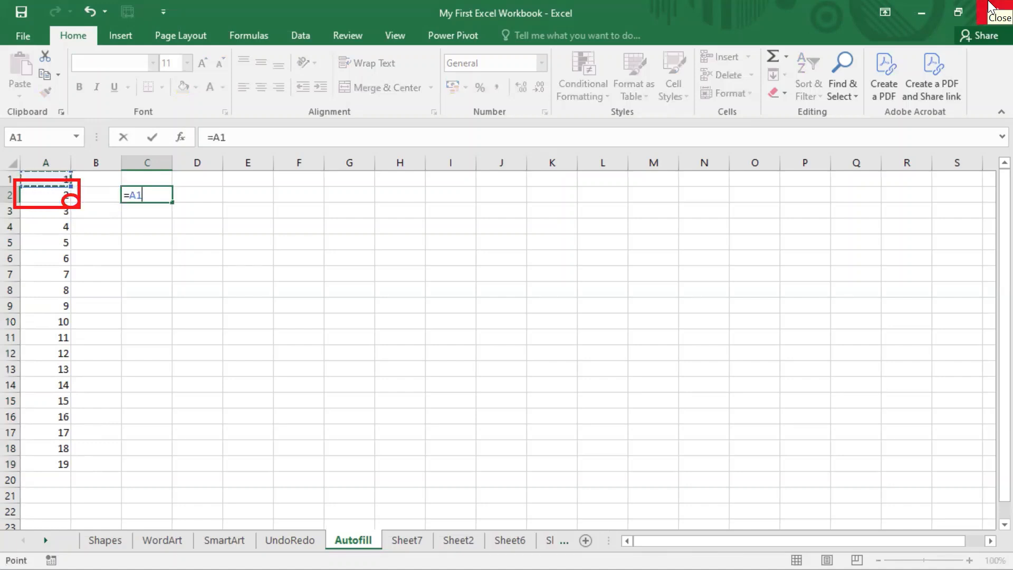
text(+)
key(Left)
key(Left)
key(Return)
key(Up)
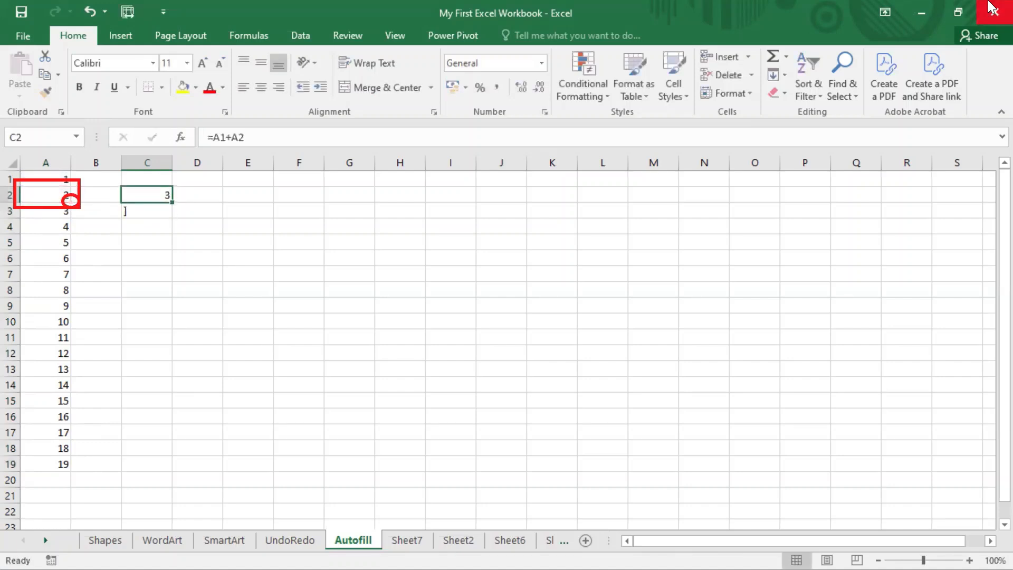
Step: Copy the formula in C2 and paste it down column C through row 19
key(ctrl+c)
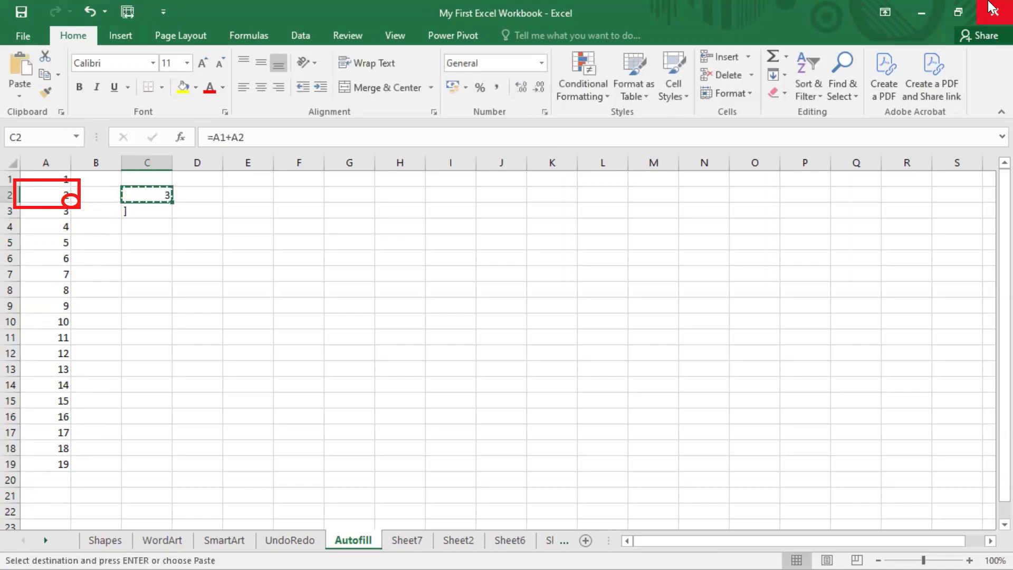
key(shift+Down)
key(shift+Down)
key(shift+Down)
key(shift+Down)
key(shift+Down)
key(shift+Down)
key(shift+Down)
key(shift+Down)
key(shift+Down)
key(shift+Down)
key(shift+Down)
key(shift+Down)
key(shift+Down)
key(shift+Down)
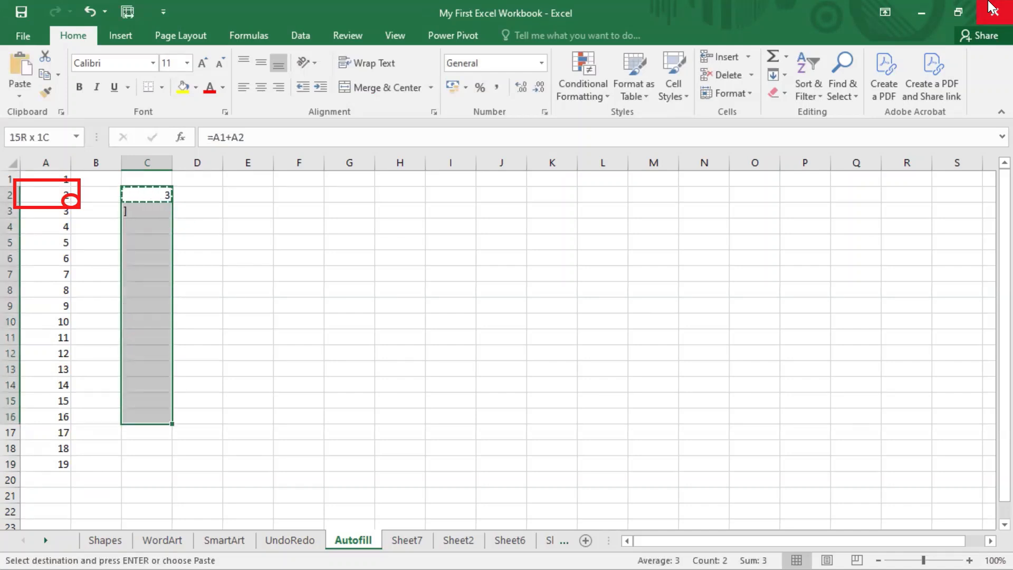
key(Up)
key(Down)
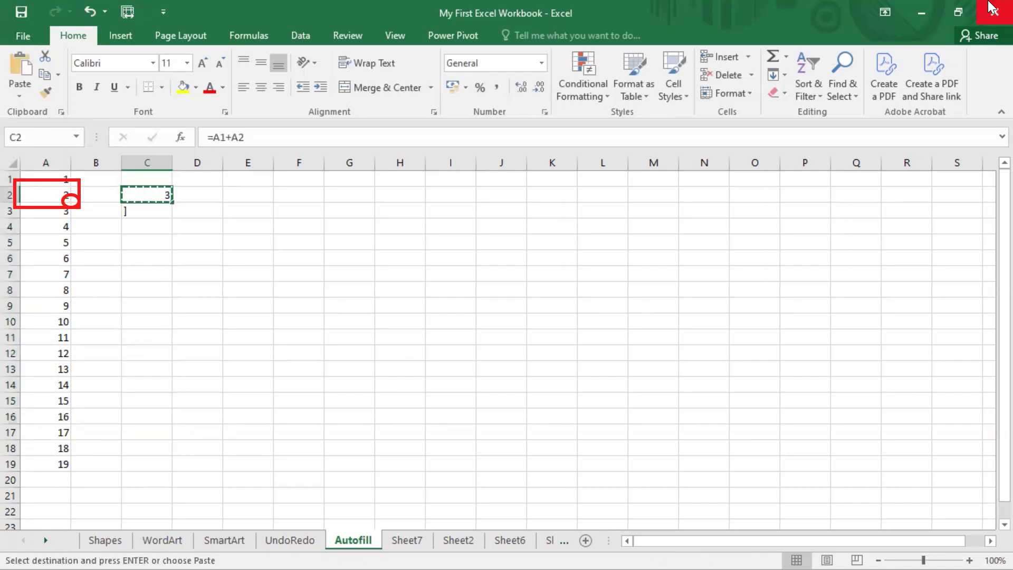
key(shift+Down)
key(shift+Down)
key(shift+Down)
key(shift+Down)
key(shift+Down)
key(shift+Down)
key(shift+Down)
key(shift+Down)
key(shift+Down)
key(shift+Down)
key(shift+Down)
key(shift+Down)
key(shift+Down)
key(shift+Down)
key(shift+Down)
key(shift+Down)
key(shift+Down)
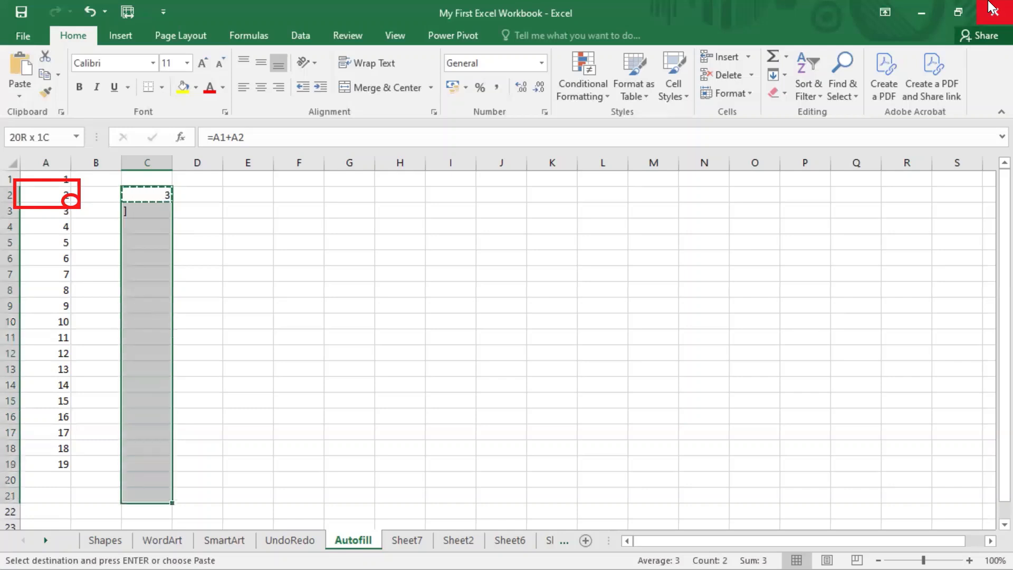
key(ctrl+v)
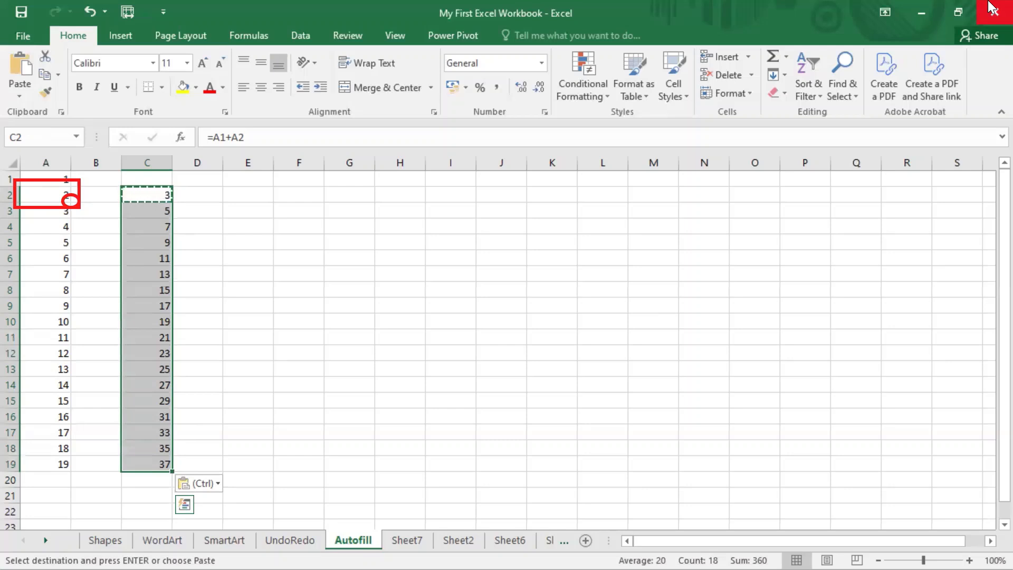
Step: Clear the pasted formulas from C3:C19 and close the Mail window
key(Delete)
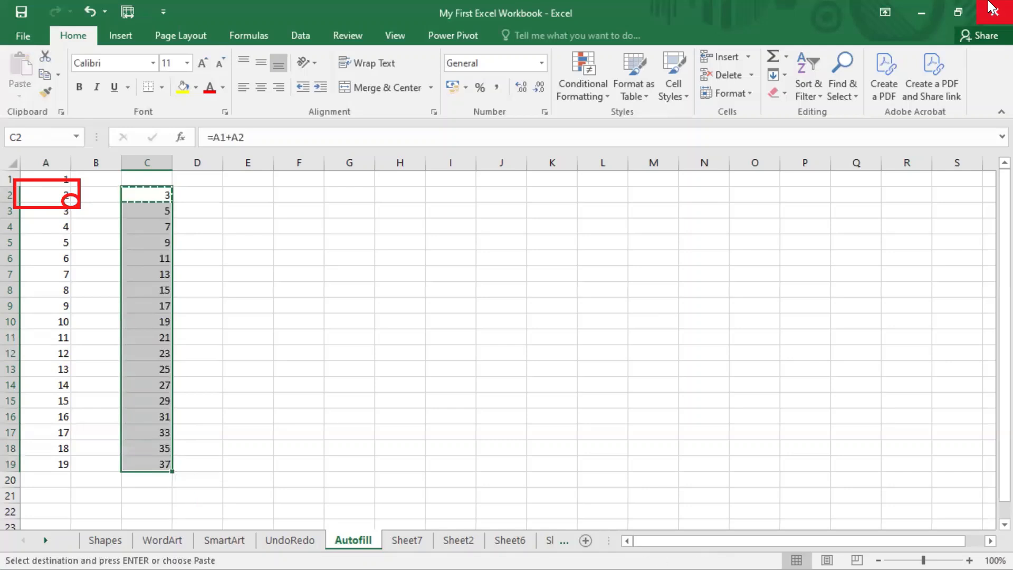
key(ctrl+shift+Down)
key(ctrl+v)
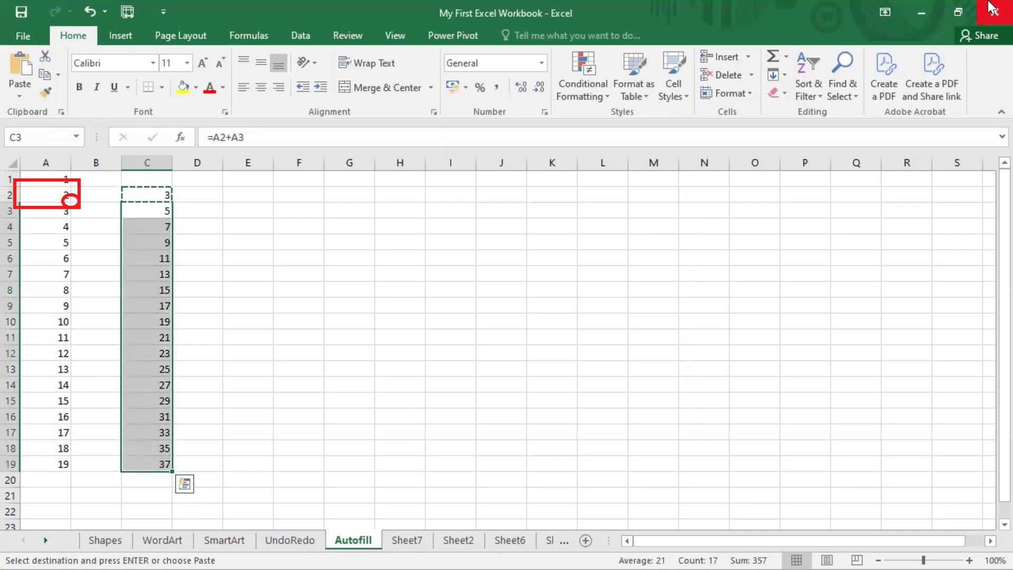
key(Delete)
key(Up)
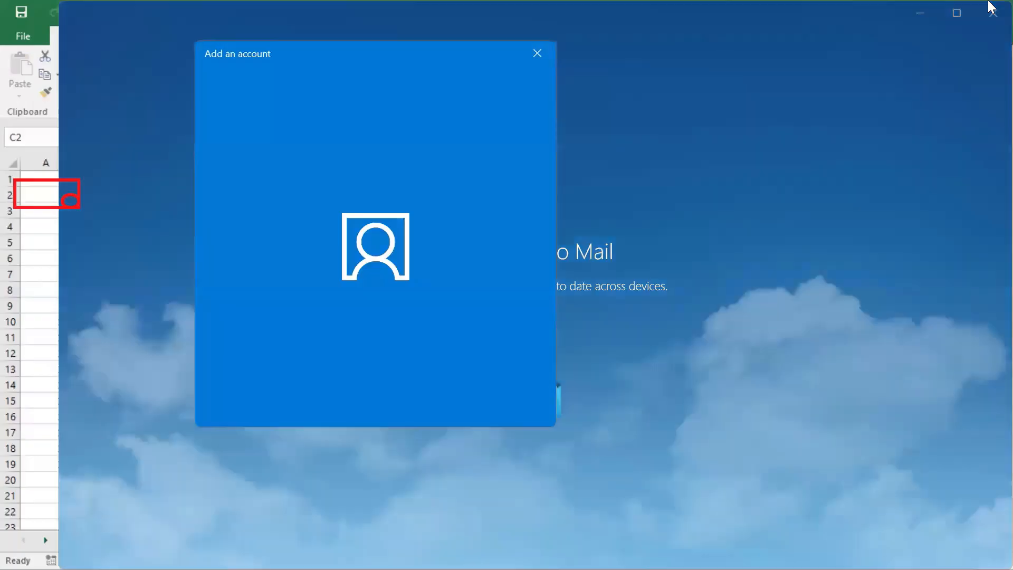
click(989, 7)
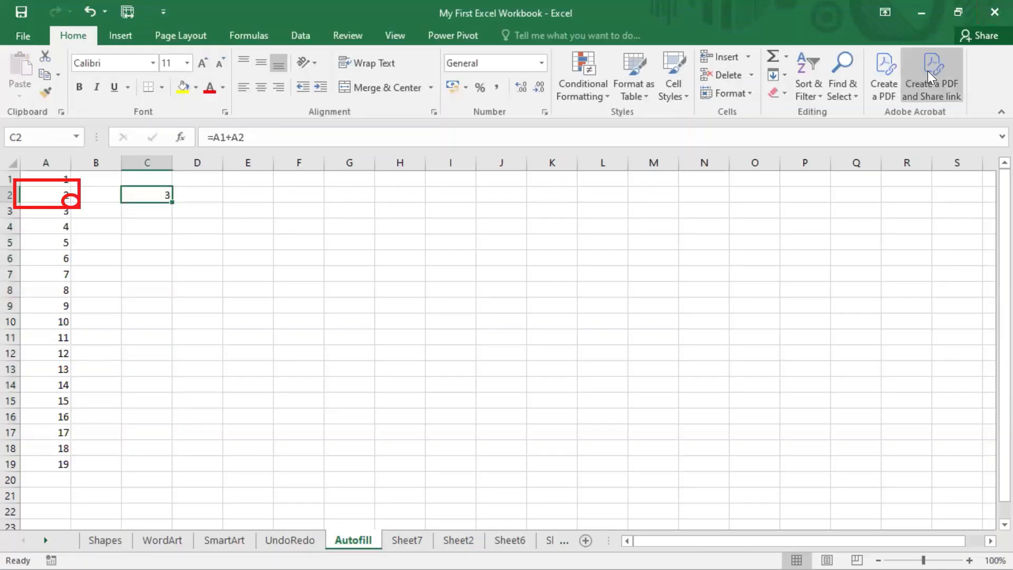
Step: Fill the formula from C2 down through C19 with the Fill Down command
key(F2)
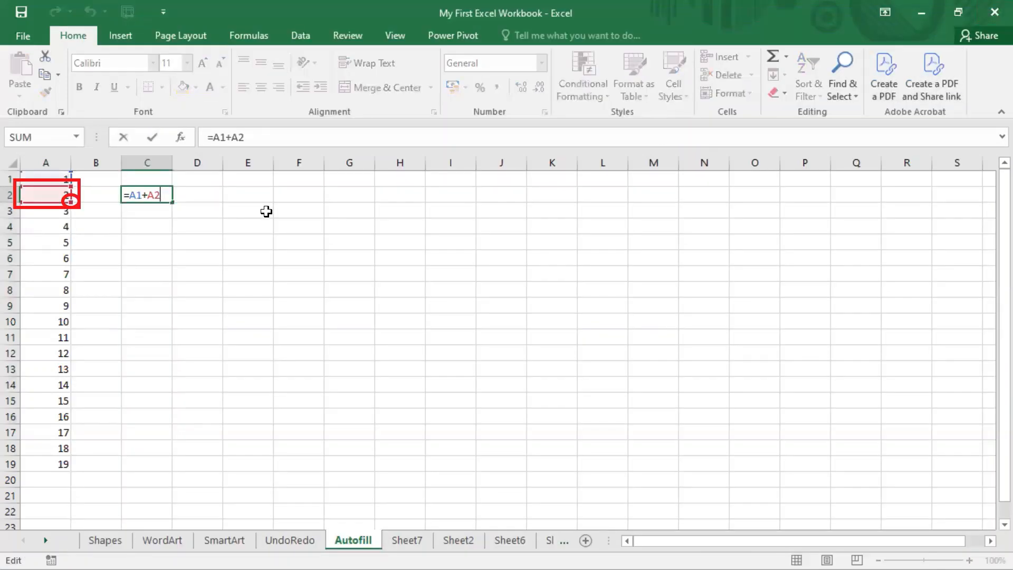
key(Return)
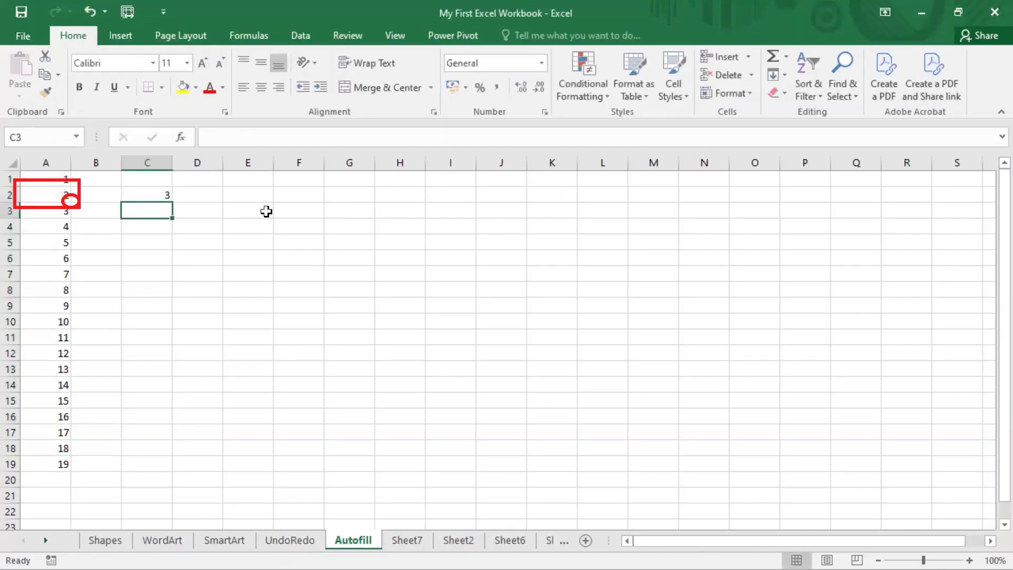
key(shift+Down)
key(shift+Down)
key(shift+Down)
key(shift+Down)
key(shift+Down)
key(shift+Down)
key(shift+Down)
key(shift+Down)
key(shift+Down)
key(shift+Down)
key(shift+Down)
key(shift+Down)
key(shift+Down)
key(shift+Down)
key(shift+Down)
key(shift+Down)
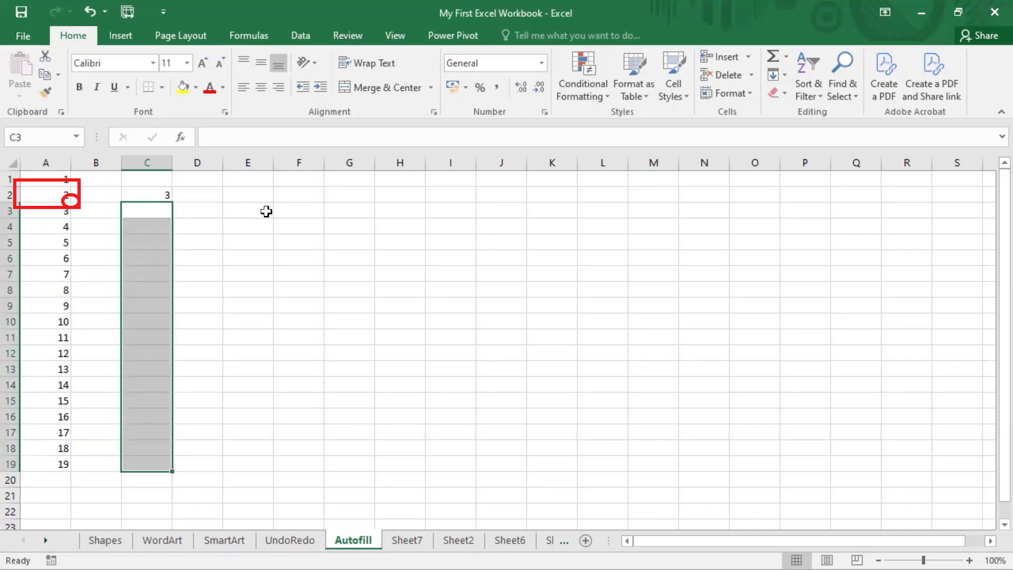
key(Up)
key(shift+Down)
key(shift+Down)
key(shift+Down)
key(shift+Down)
key(shift+Down)
key(shift+Down)
key(shift+Down)
key(shift+Down)
key(shift+Down)
key(shift+Down)
key(shift+Down)
key(shift+Down)
key(shift+Down)
key(shift+Down)
key(shift+Down)
key(shift+Down)
key(shift+Down)
key(shift+Down)
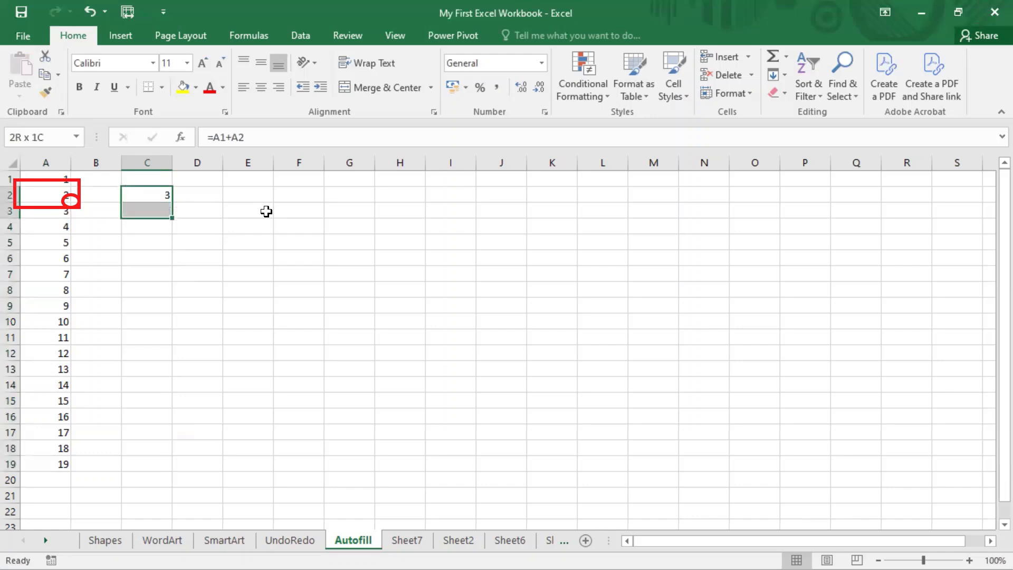
key(shift+Up)
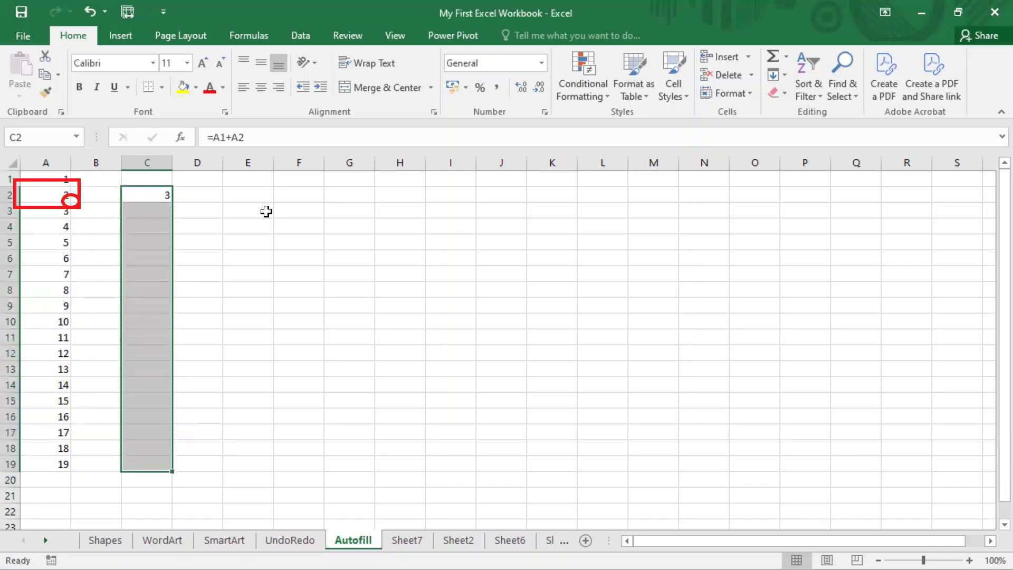
key(ctrl+d)
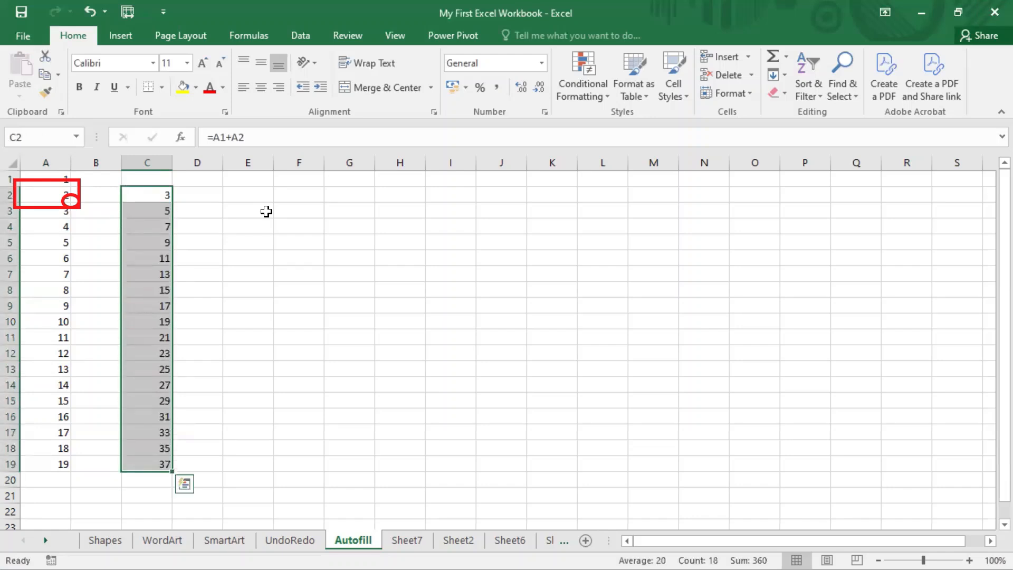
Step: Clear the filled formulas from C3:C19, keeping only the formula in C2
key(Down)
key(ctrl+shift+Down)
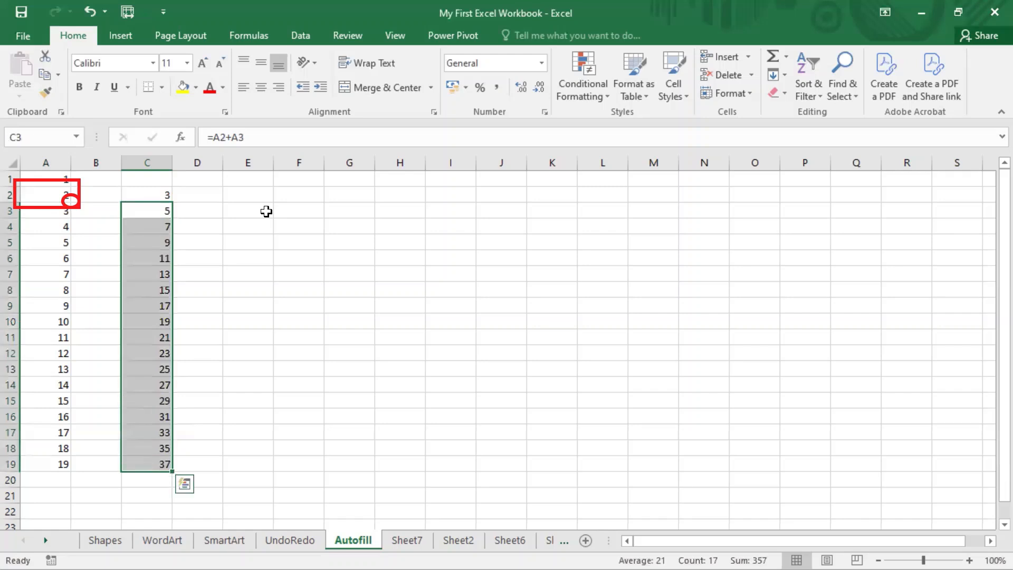
key(Delete)
click(242, 230)
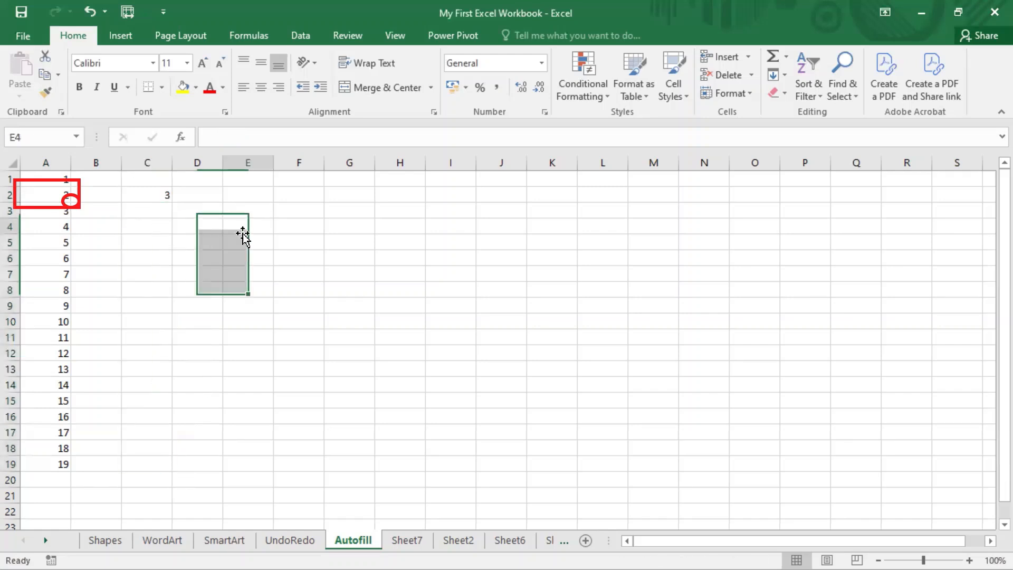
Step: Examine the formula in C2 and the column A cells it adds, comparing them with the inputs needed for C3
click(145, 196)
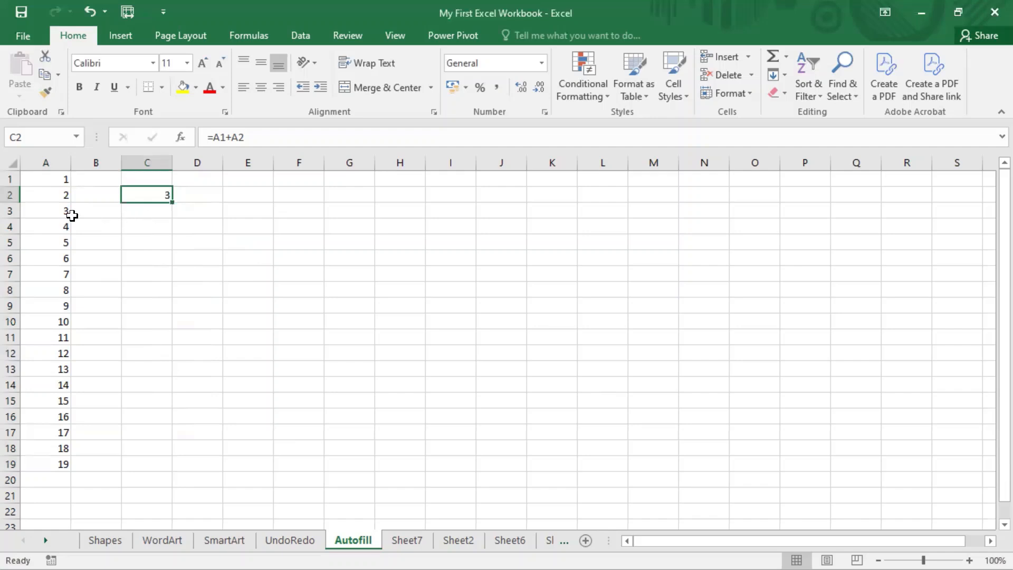
click(50, 179)
click(54, 191)
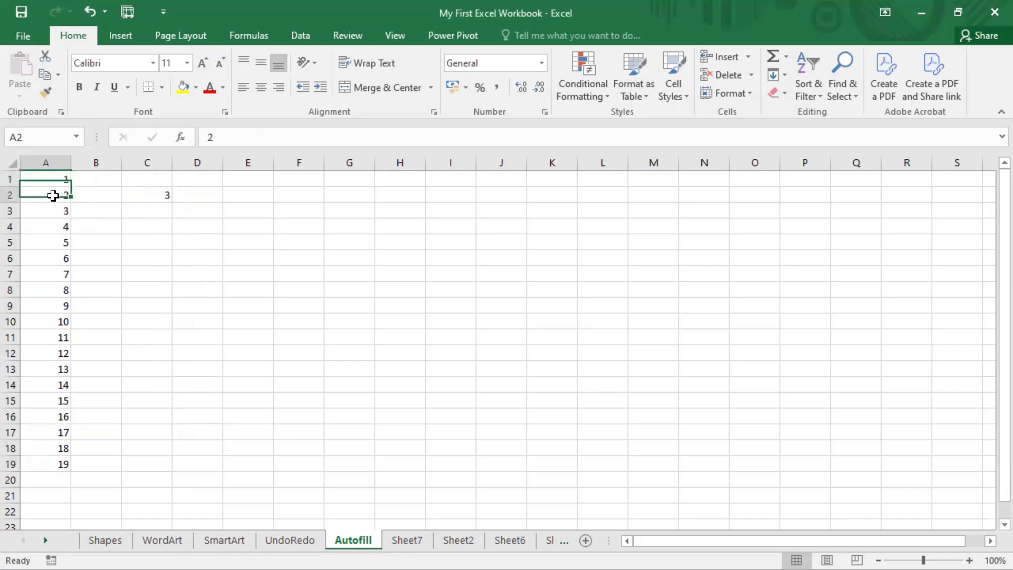
drag(57, 211, 53, 385)
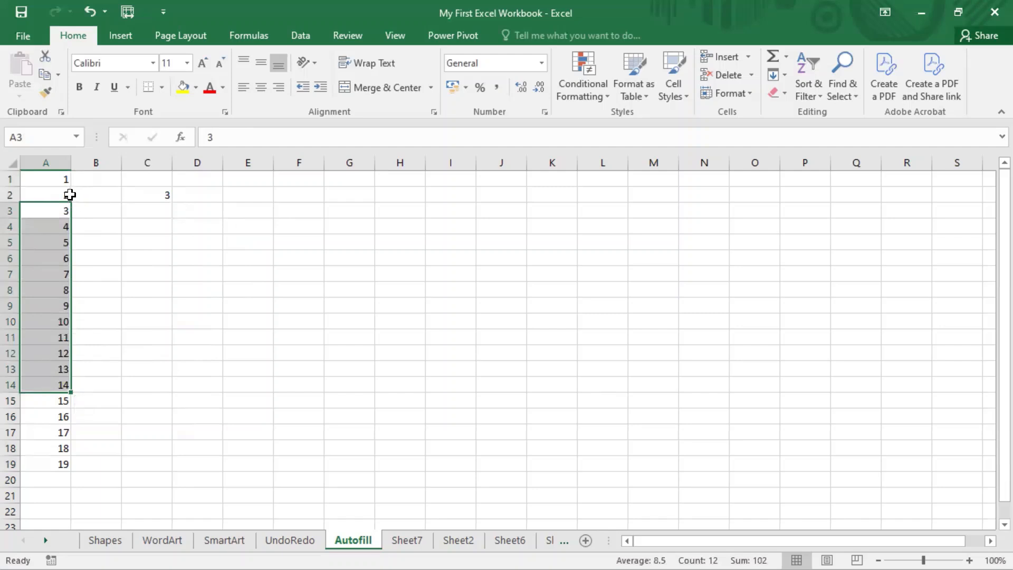
click(158, 195)
click(153, 211)
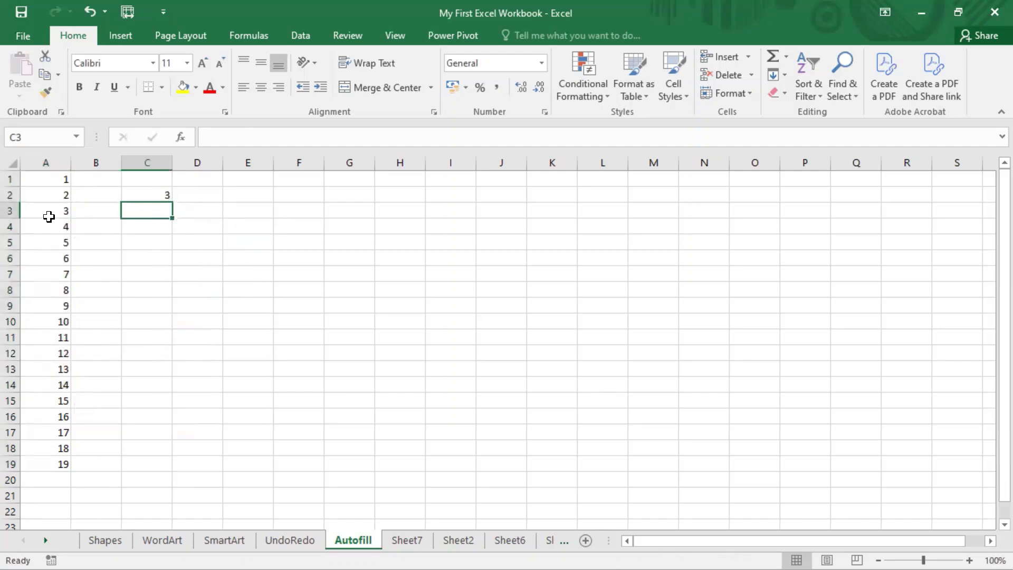
click(66, 192)
click(61, 210)
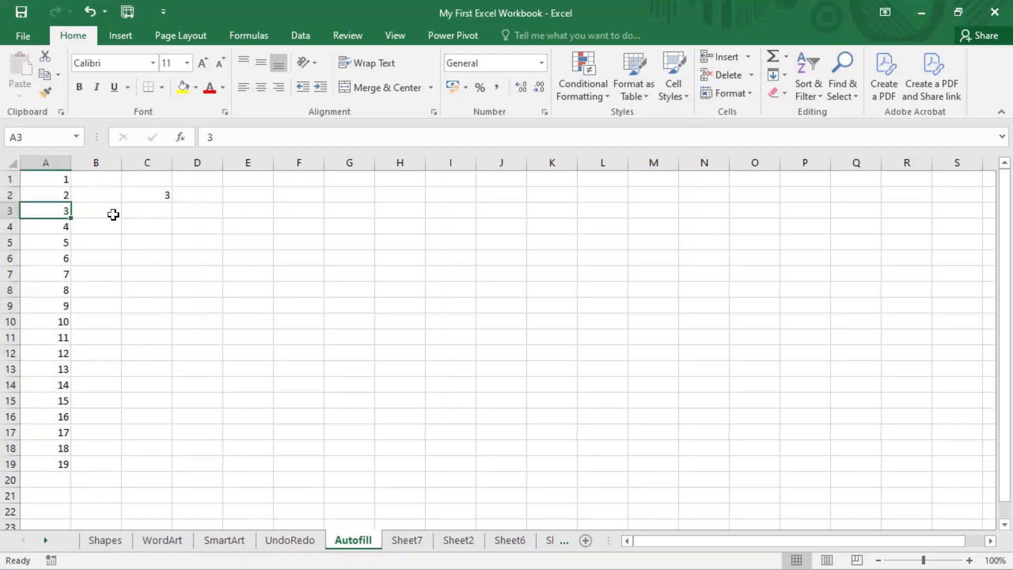
Step: Open the On-Screen Keyboard and move it clear of the data in columns A to C
click(143, 224)
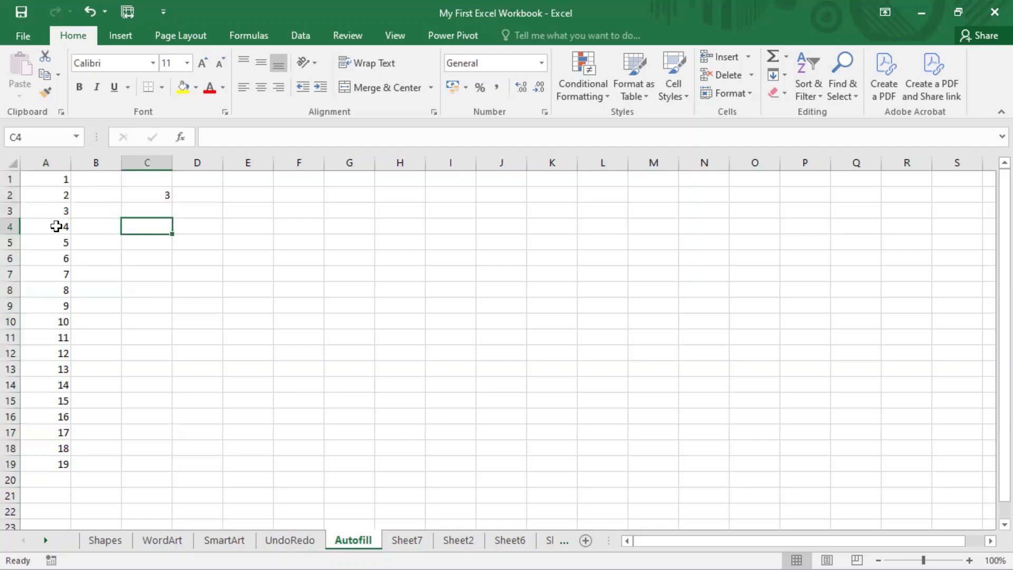
click(156, 196)
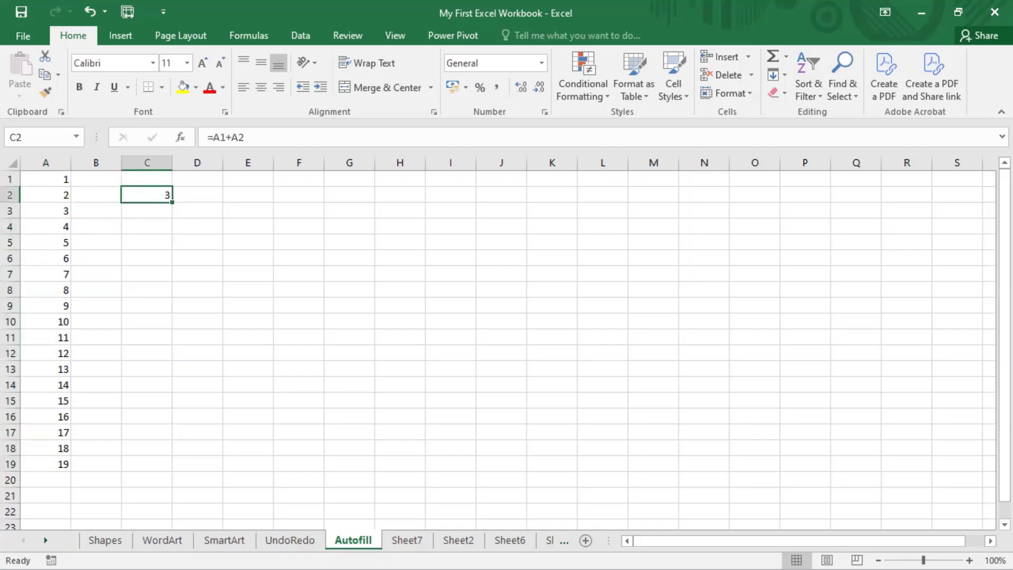
key(super)
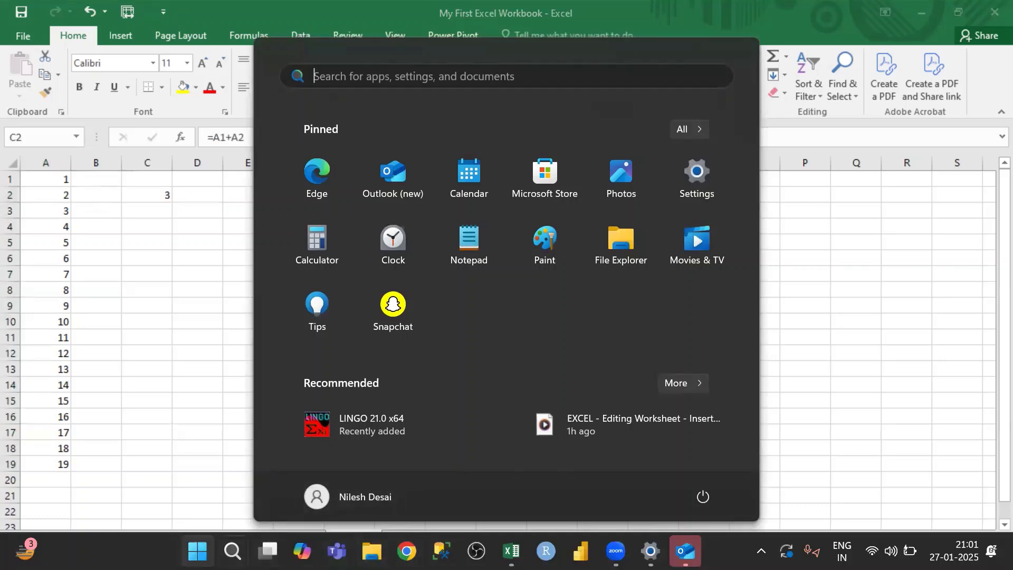
click(232, 551)
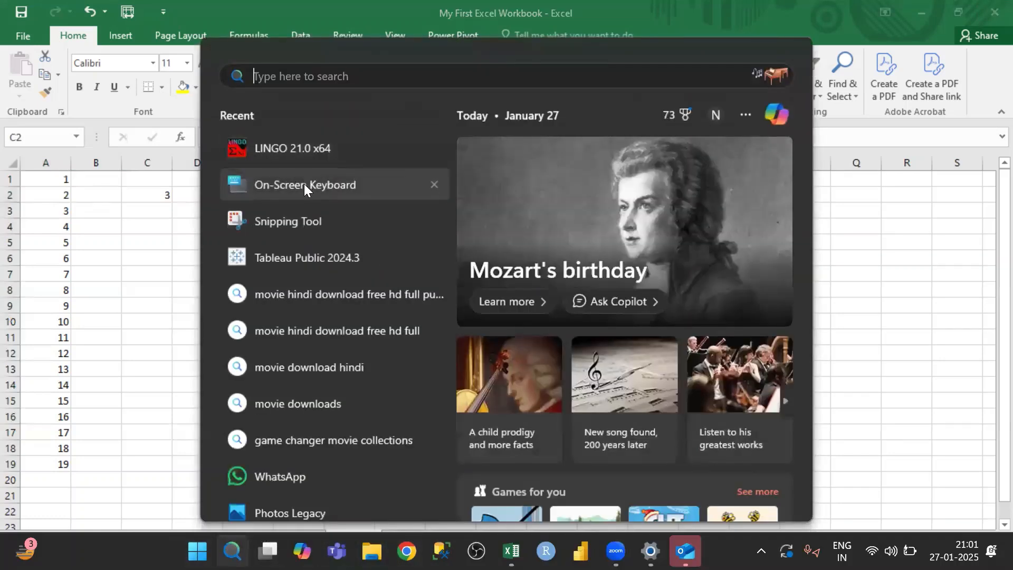
click(304, 184)
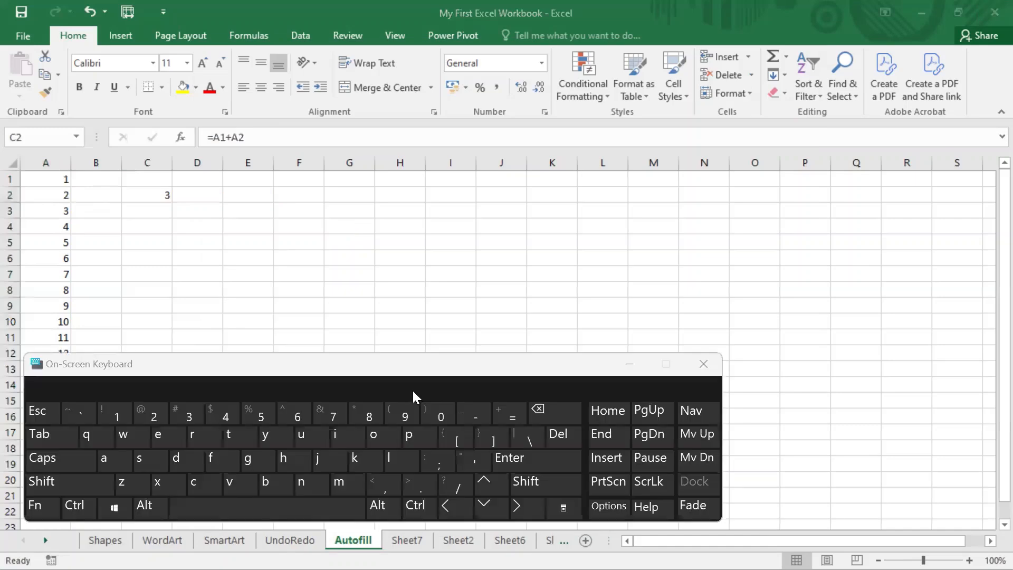
click(448, 368)
drag(448, 368, 701, 365)
Step: Fill the formula from C2 down through C19 using the On-Screen Keyboard, and close the keyboard
click(155, 194)
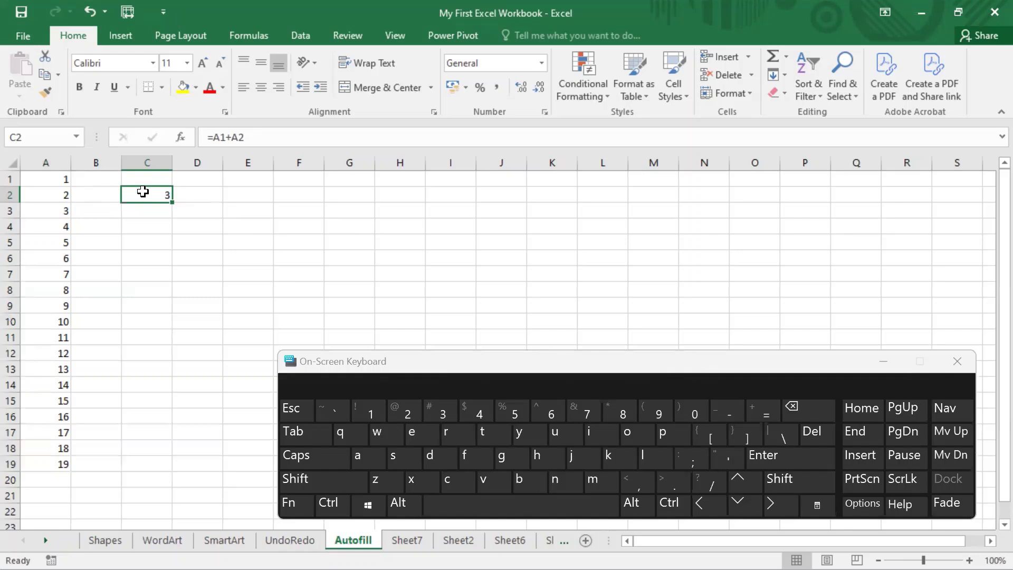
key(shift+Down)
key(shift+Down)
key(shift+Down)
key(shift+Down)
key(shift+Down)
key(shift+Down)
key(shift+Down)
key(shift+Down)
key(shift+Down)
key(shift+Down)
key(shift+Down)
key(shift+Down)
key(shift+Down)
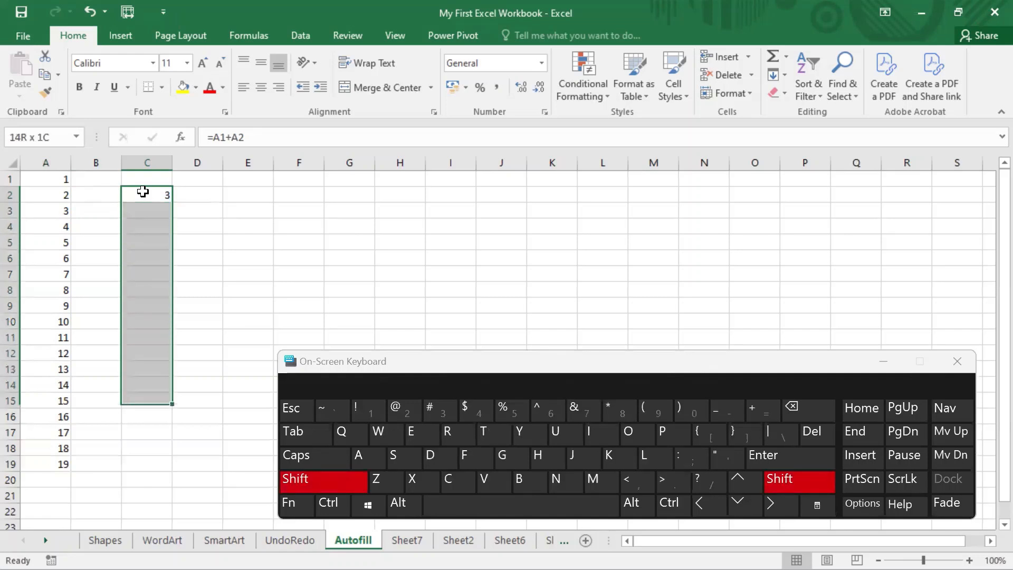
key(shift+Down)
key(shift+Down)
key(shift+Down)
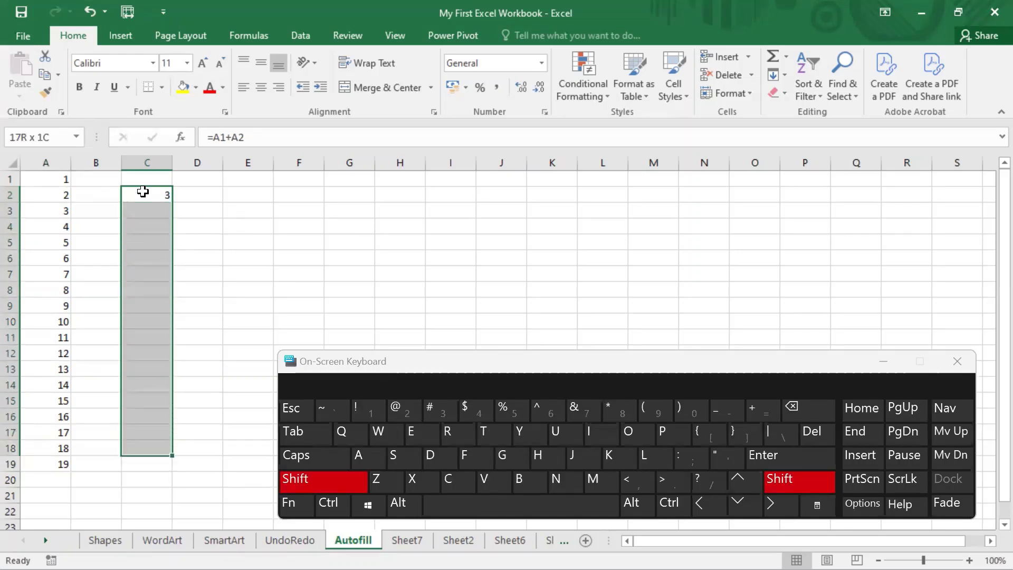
key(shift+Down)
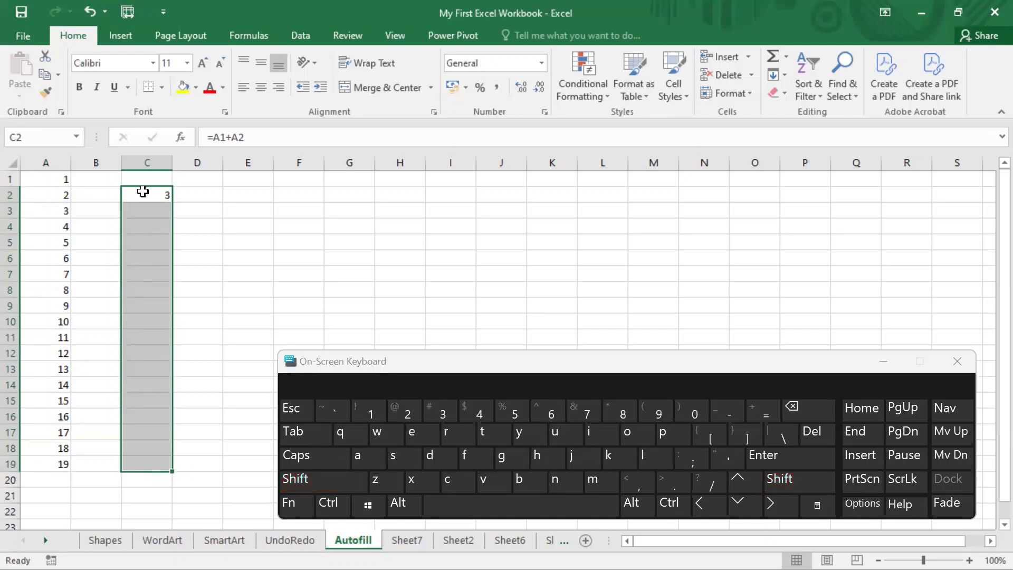
click(333, 501)
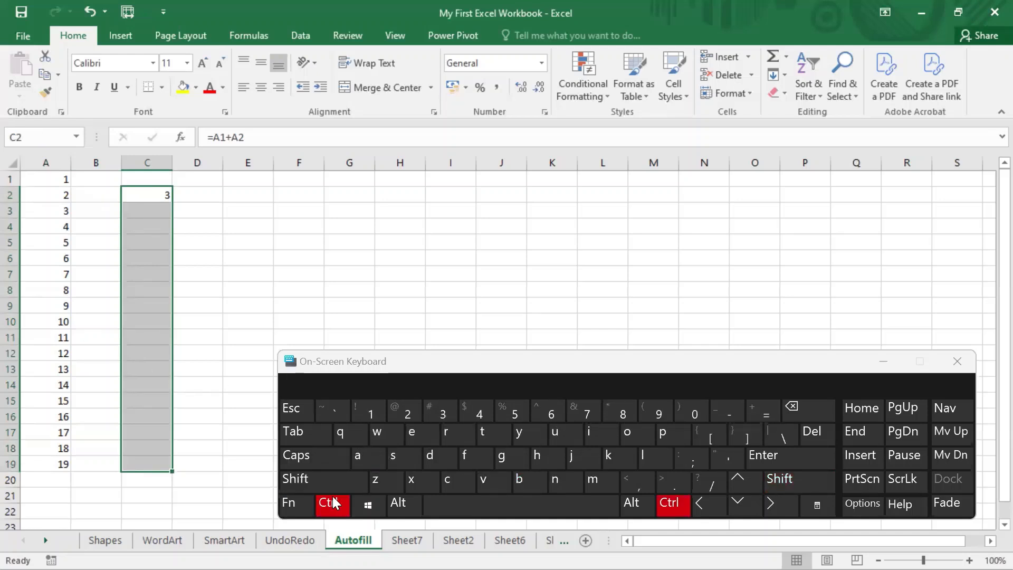
click(428, 458)
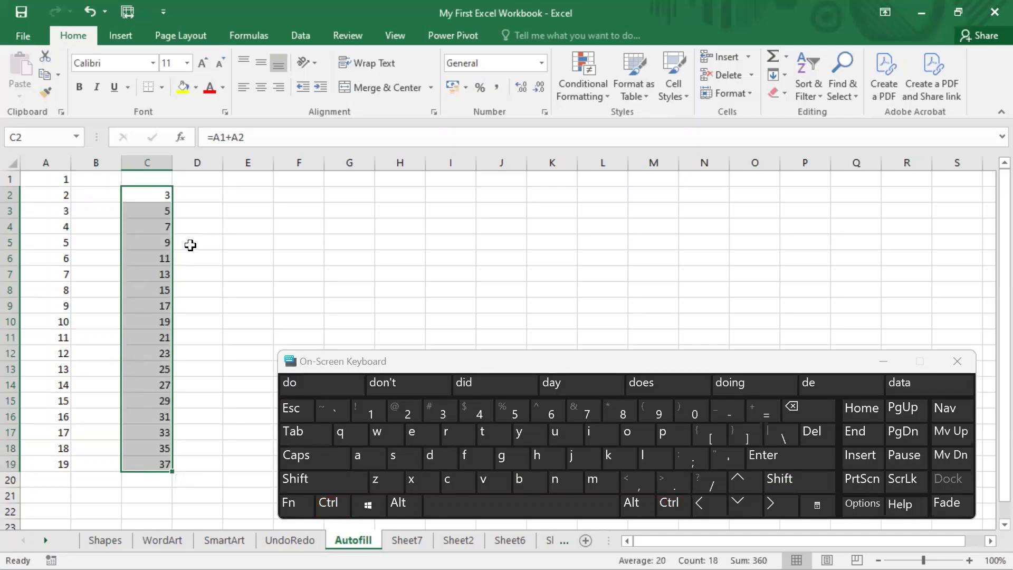
click(588, 364)
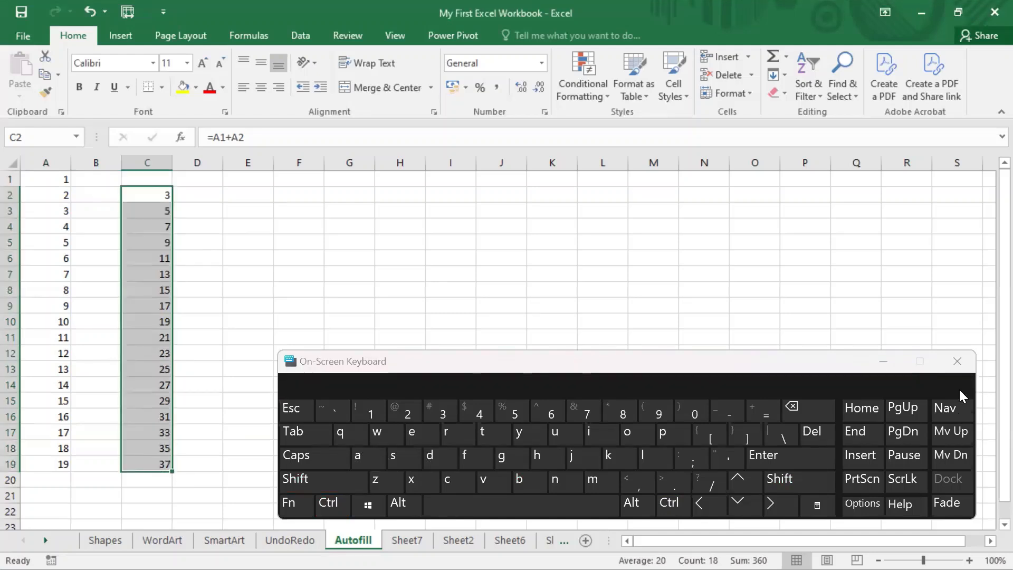
click(957, 361)
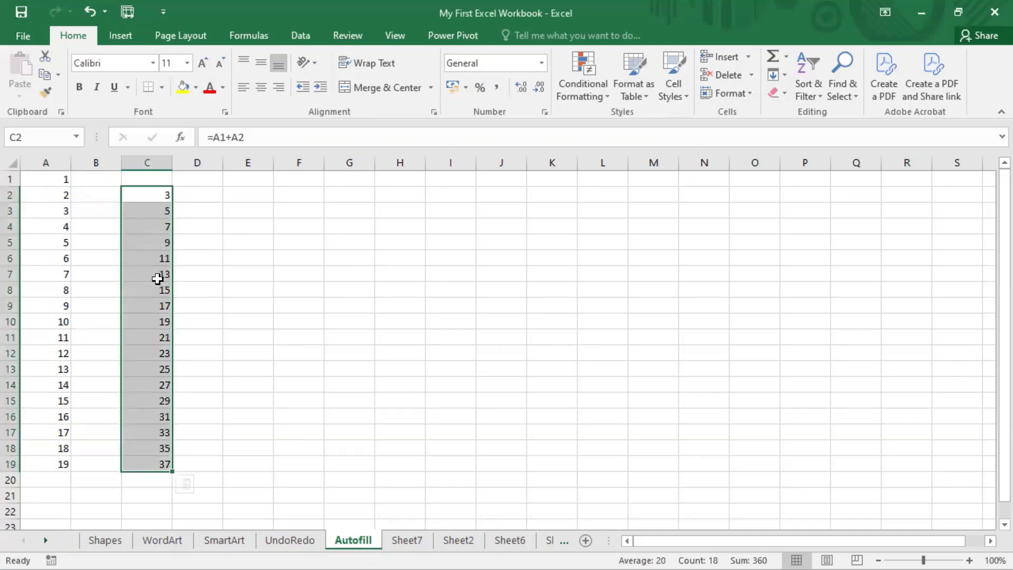
Step: Delete the empty column B so the formula results sit directly beside column A
click(140, 200)
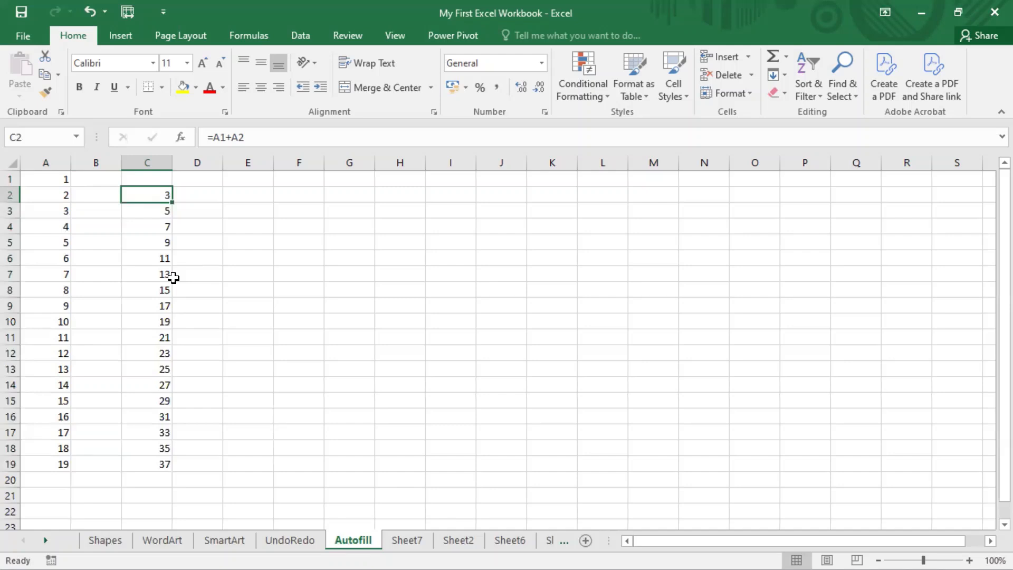
click(97, 162)
right_click(96, 164)
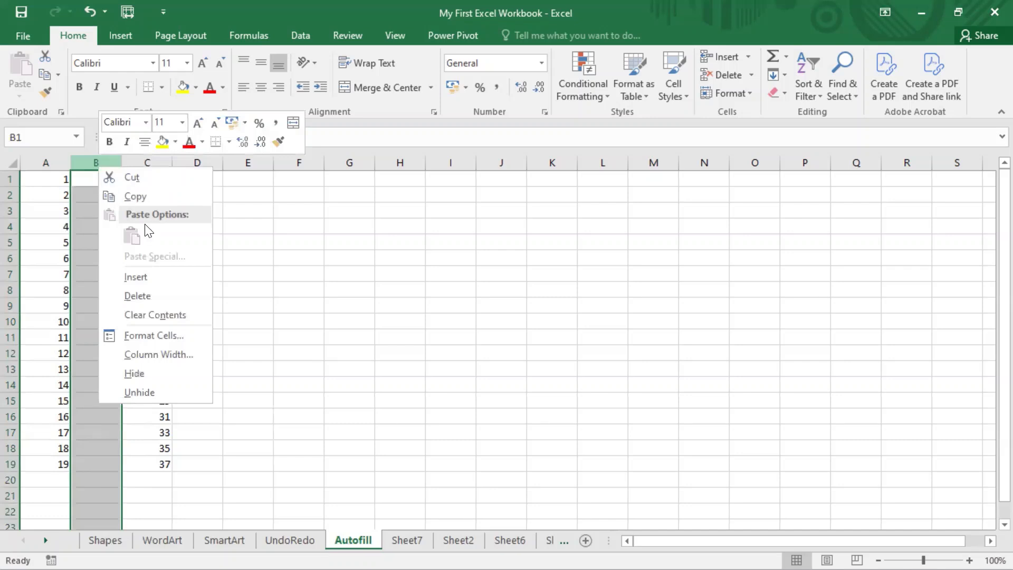
click(152, 295)
click(196, 287)
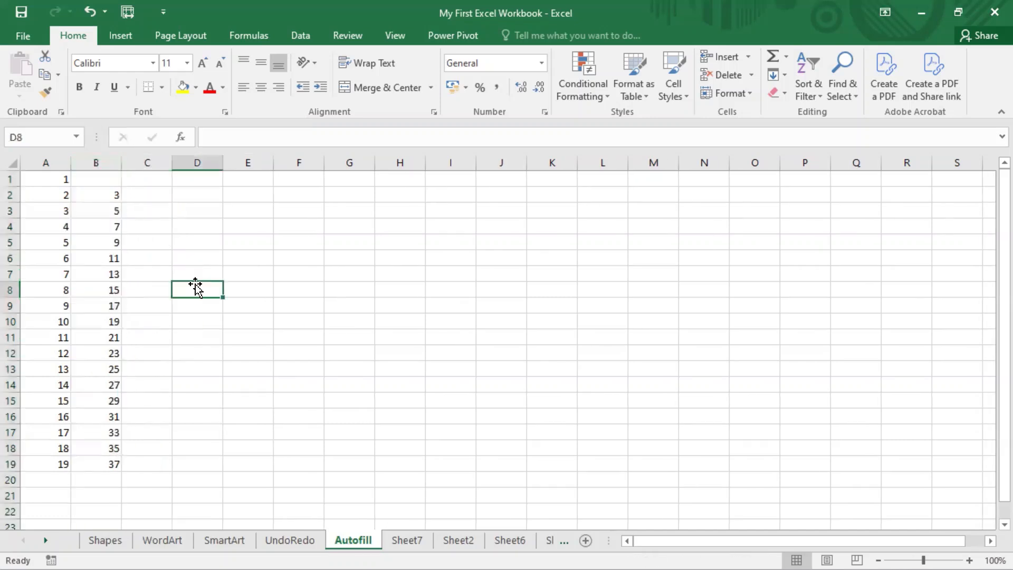
Step: Enter 1 in D1 and 2 in E1 as the start of a horizontal series
click(153, 195)
click(198, 198)
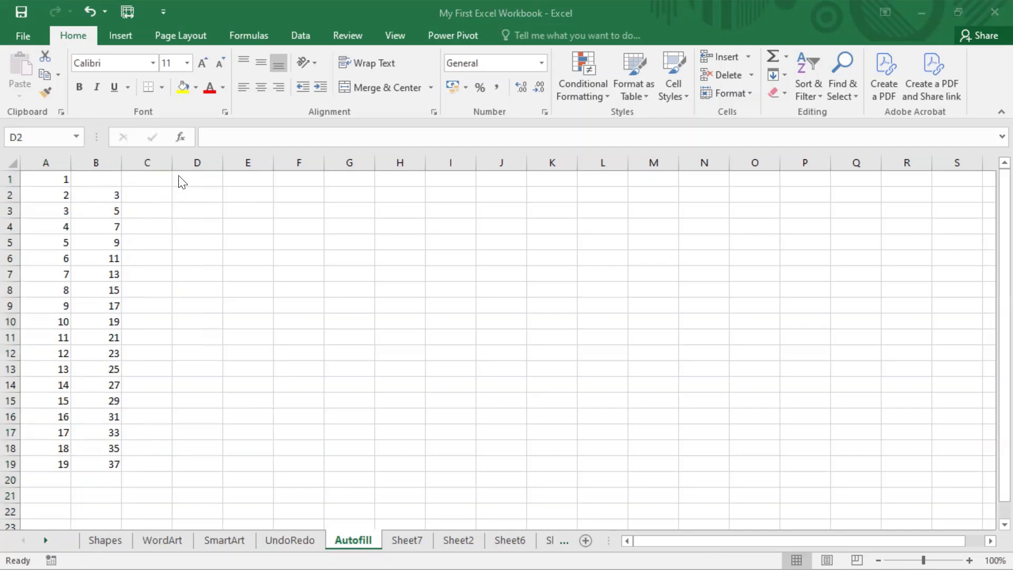
click(213, 179)
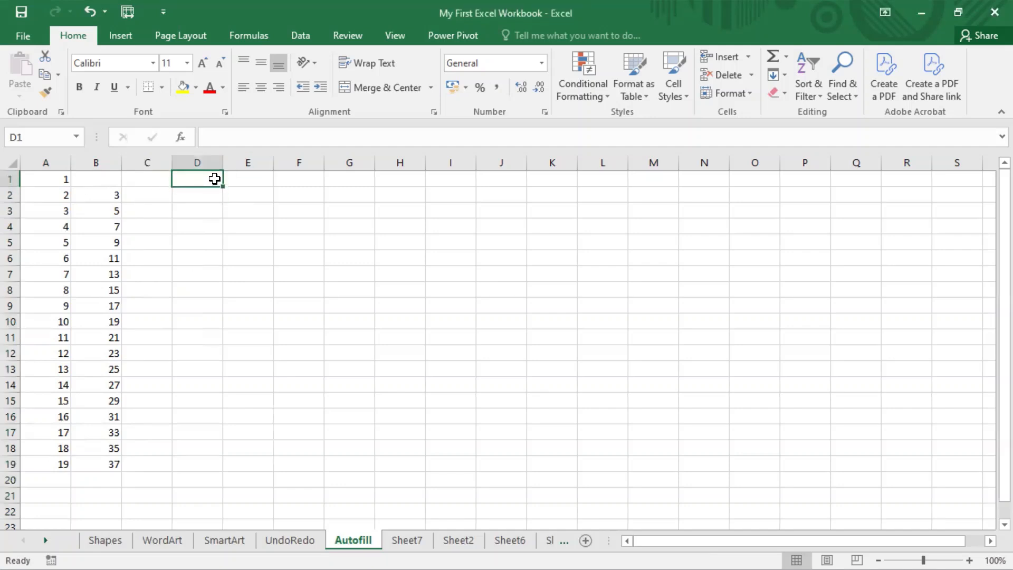
text(4)
key(Tab)
text(2)
Step: AutoFill the number series from D1:E1 across row 1 through N1
click(214, 179)
key(shift+Right)
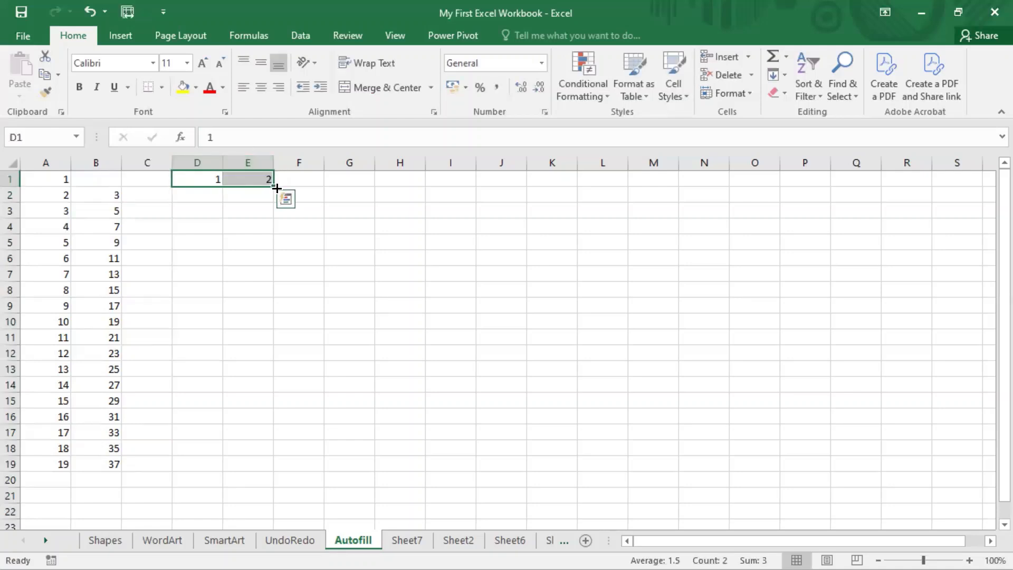
drag(274, 185, 726, 180)
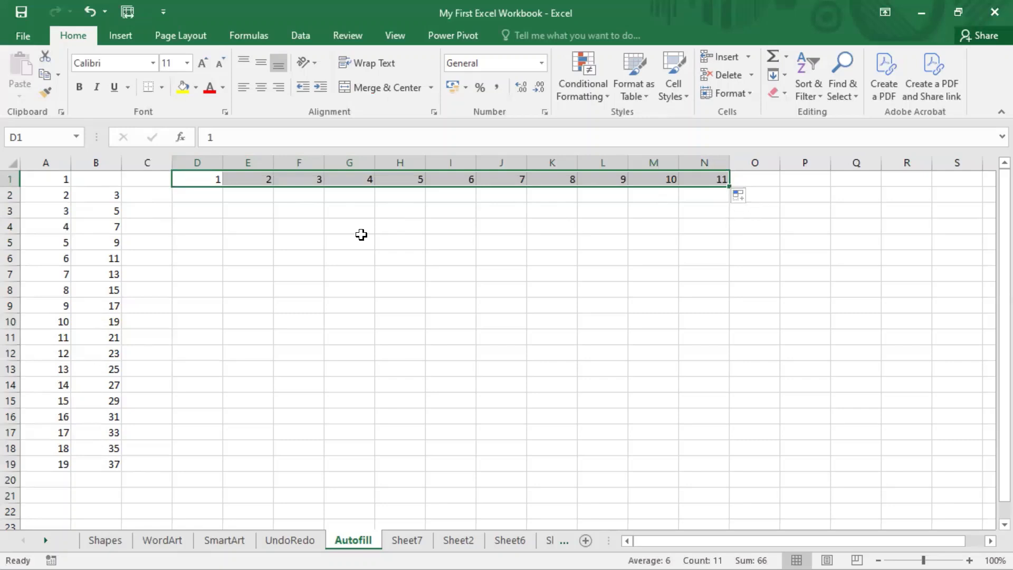
click(506, 2)
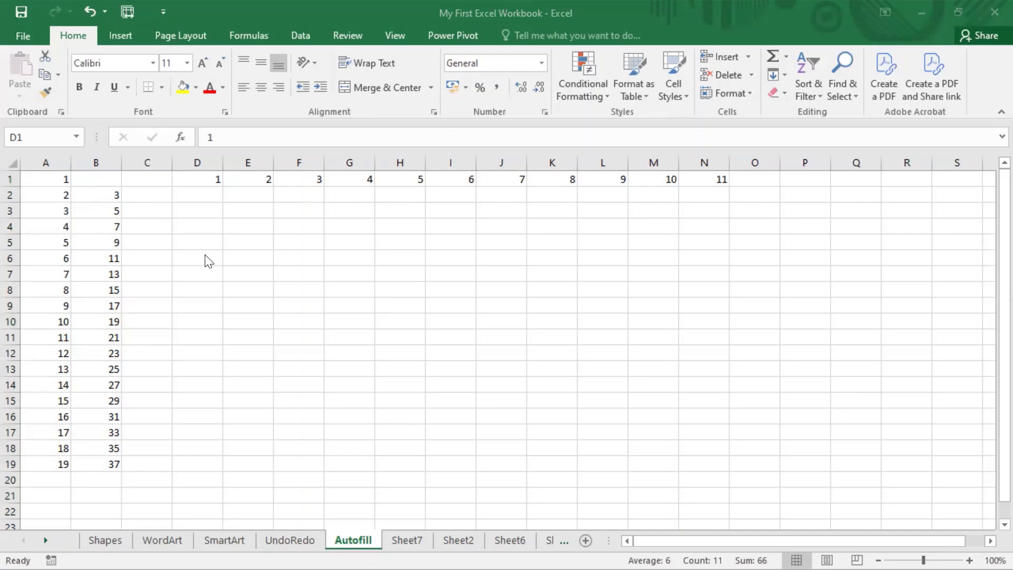
click(66, 182)
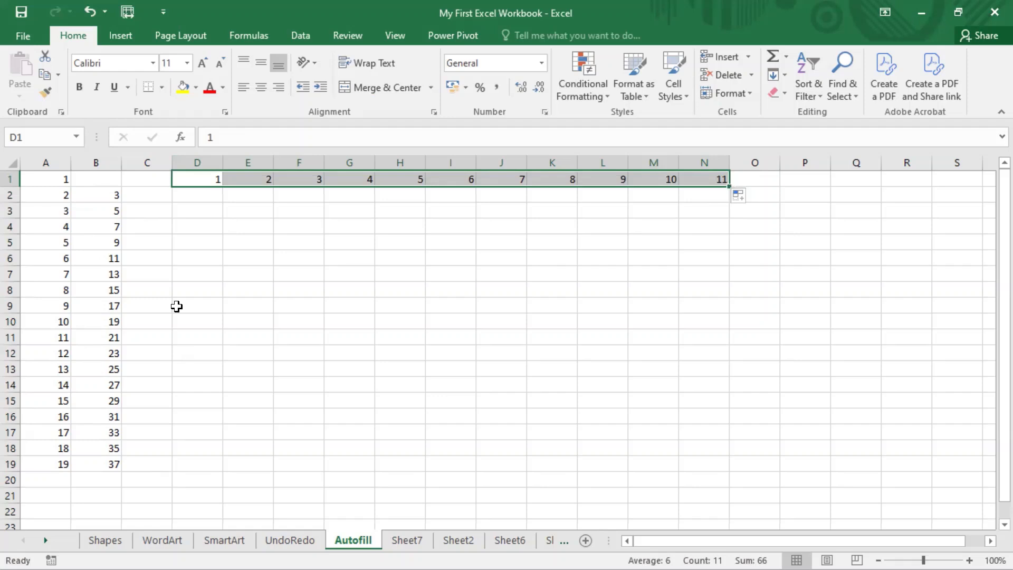
Step: Enter Week1 in D3 and Week2 in D4
click(209, 209)
text(Week)
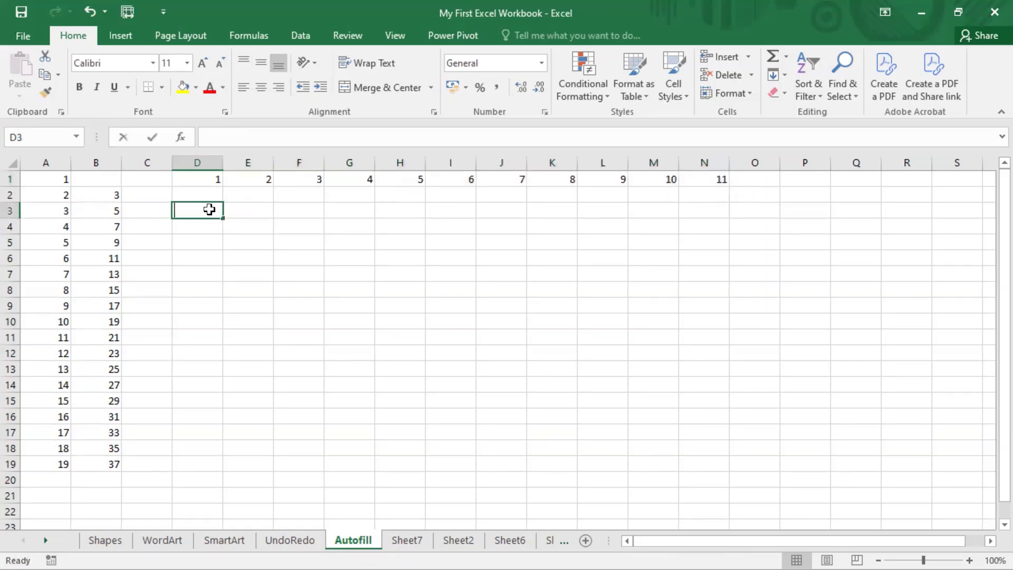
key(Return)
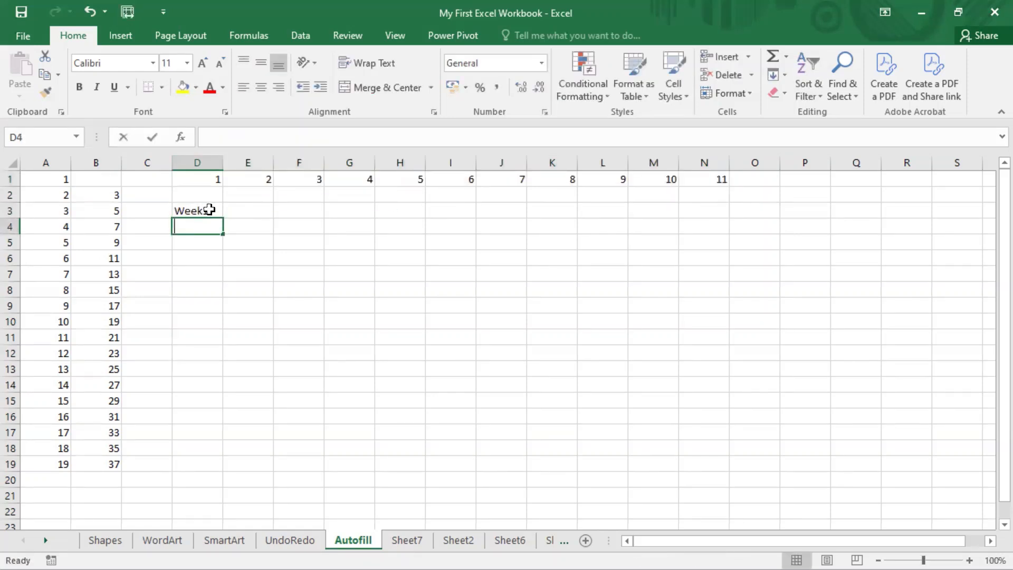
text(Week2)
key(Return)
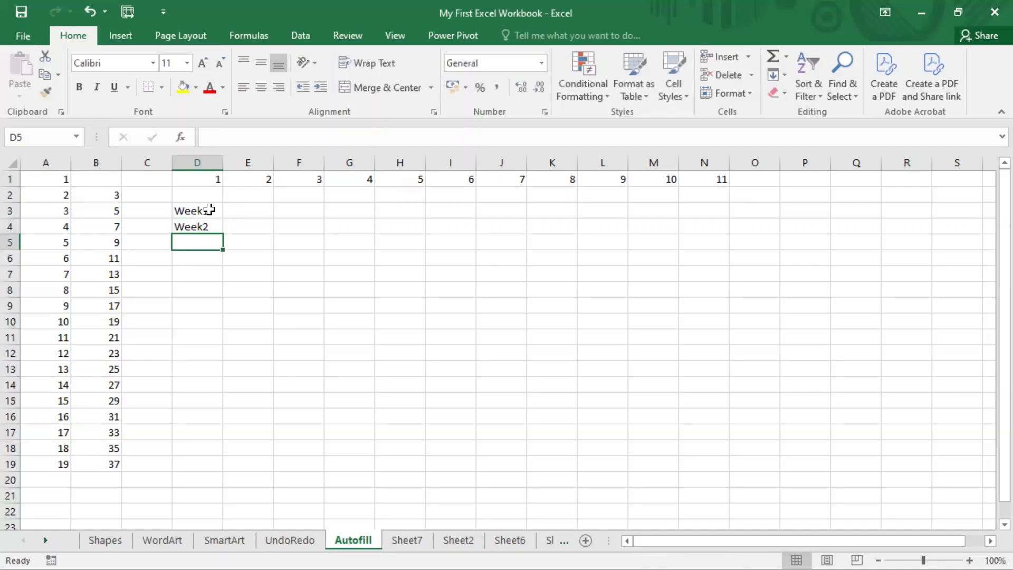
Step: AutoFill the week labels from D3:D4 down column D through D19
key(Right)
key(Up)
key(Up)
key(Left)
key(shift+Down)
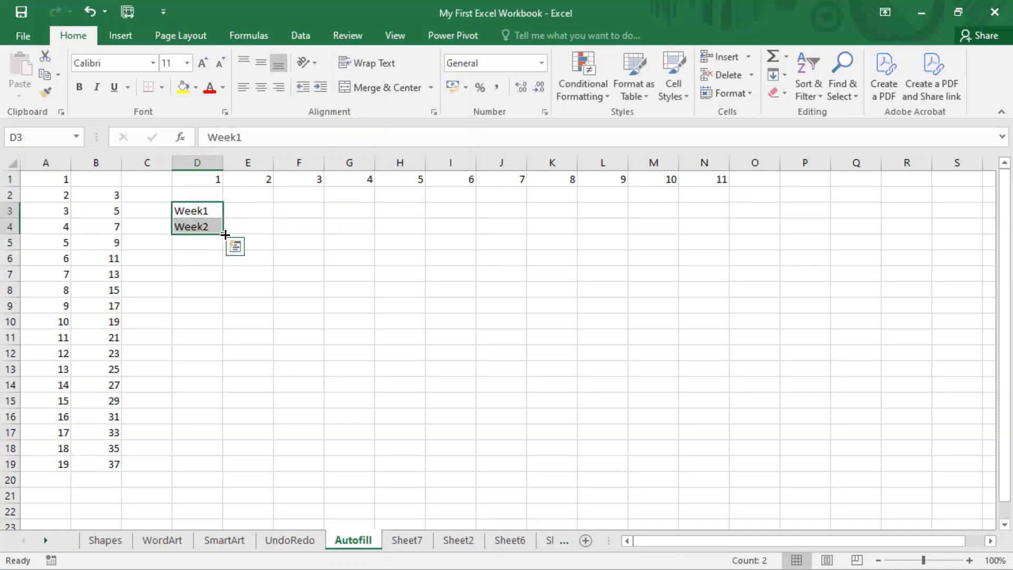
drag(224, 242, 226, 479)
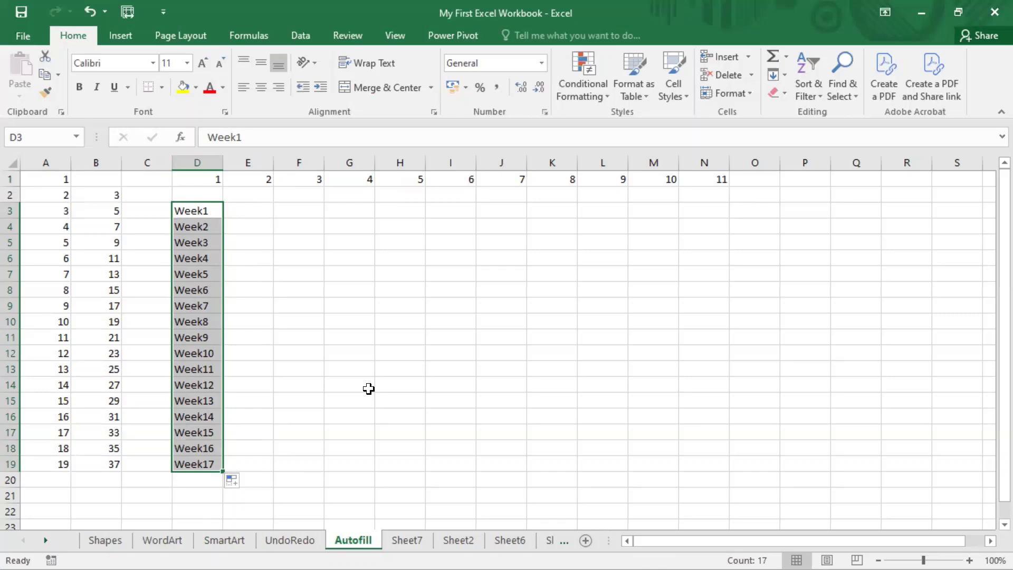
click(506, 2)
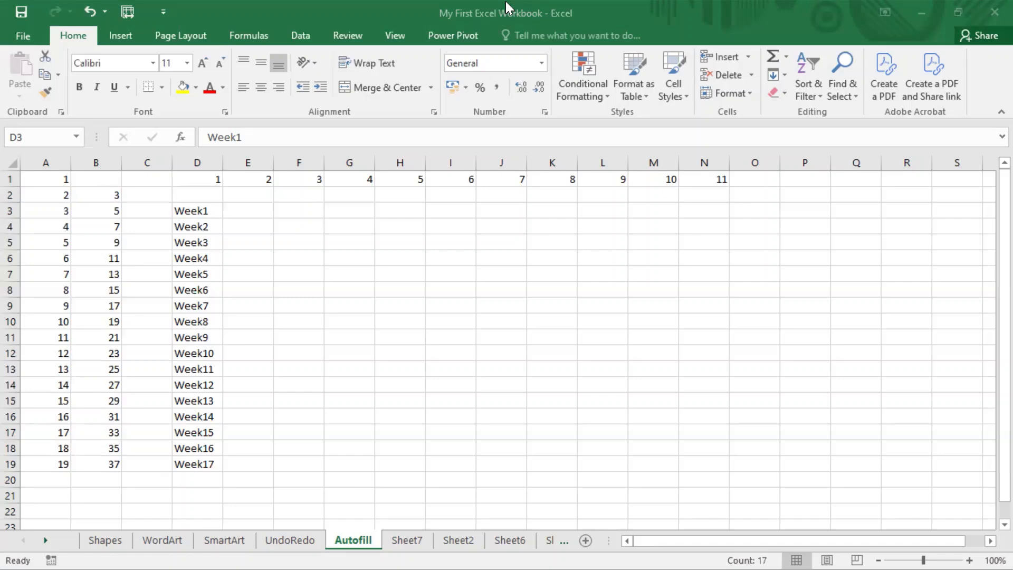
Step: Enter the even numbers 2, 4 and 6 in cells F3 to F5
click(282, 209)
click(278, 209)
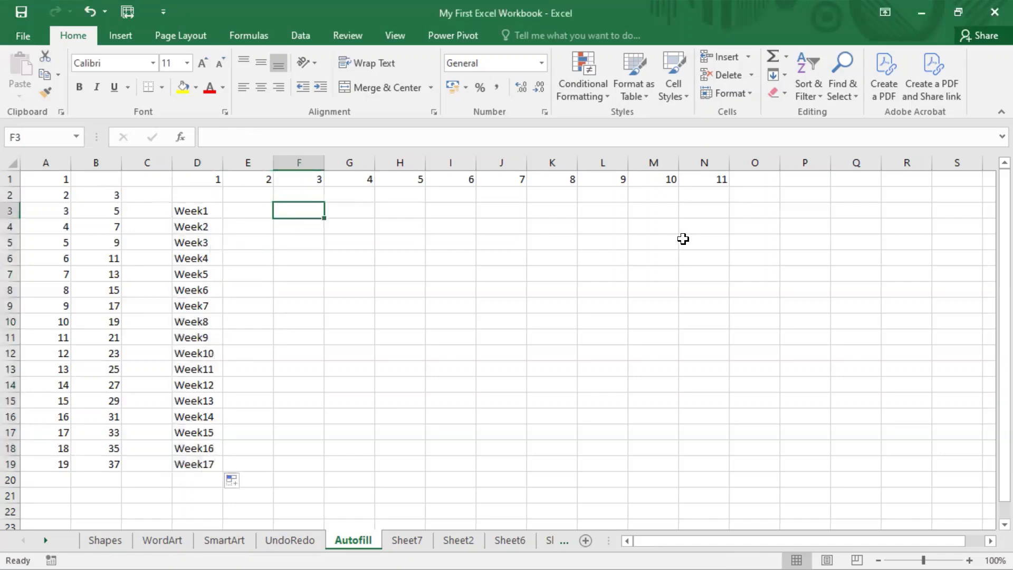
text(2)
key(Return)
text(4)
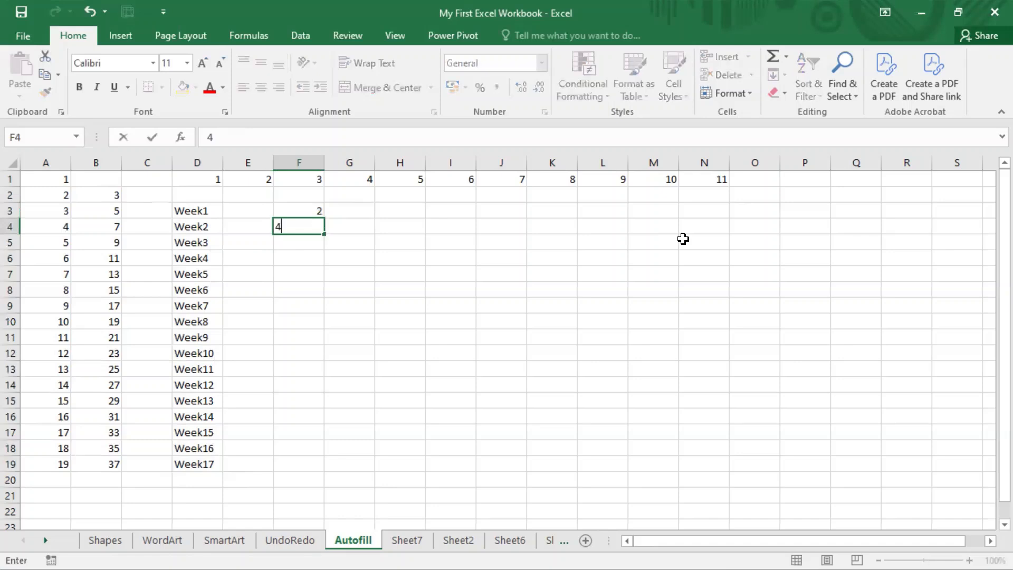
key(Return)
text(6)
Step: AutoFill the even-number series from F3:F5 down column F through F19
key(Up)
key(Up)
key(shift+Down)
key(shift+Down)
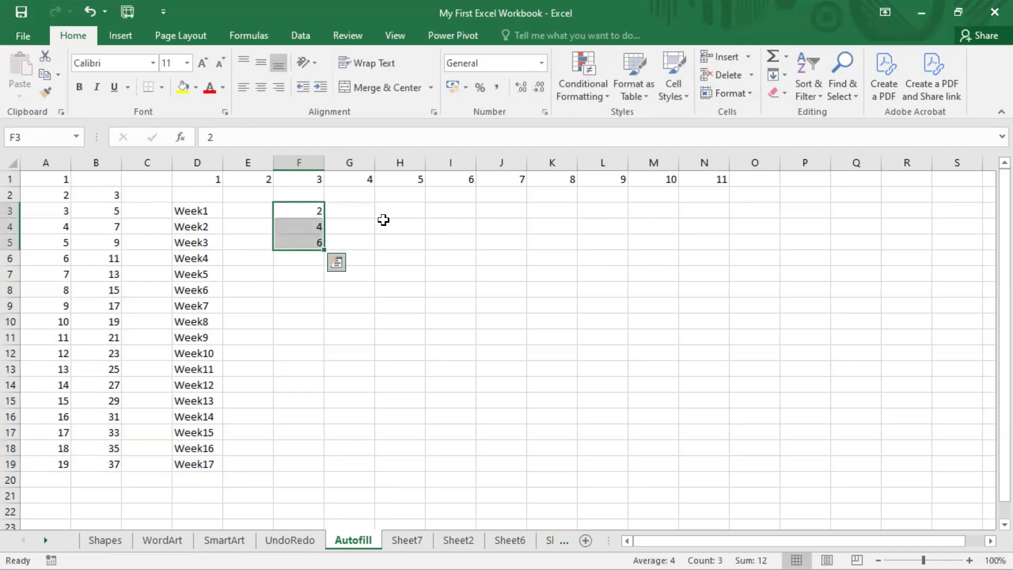
drag(324, 250, 336, 471)
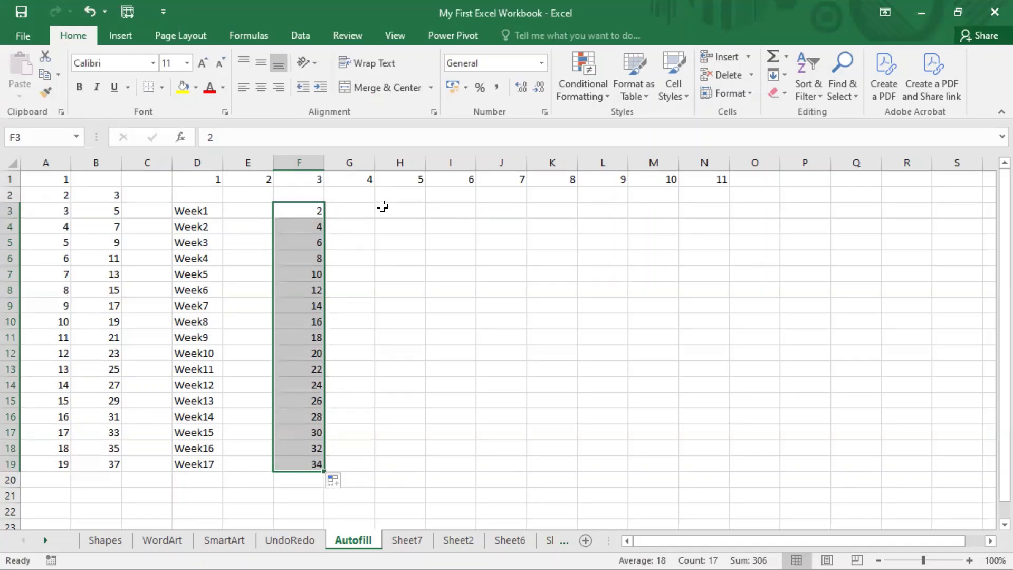
Step: Enter Jan in cell E3 and reselect that cell
click(233, 210)
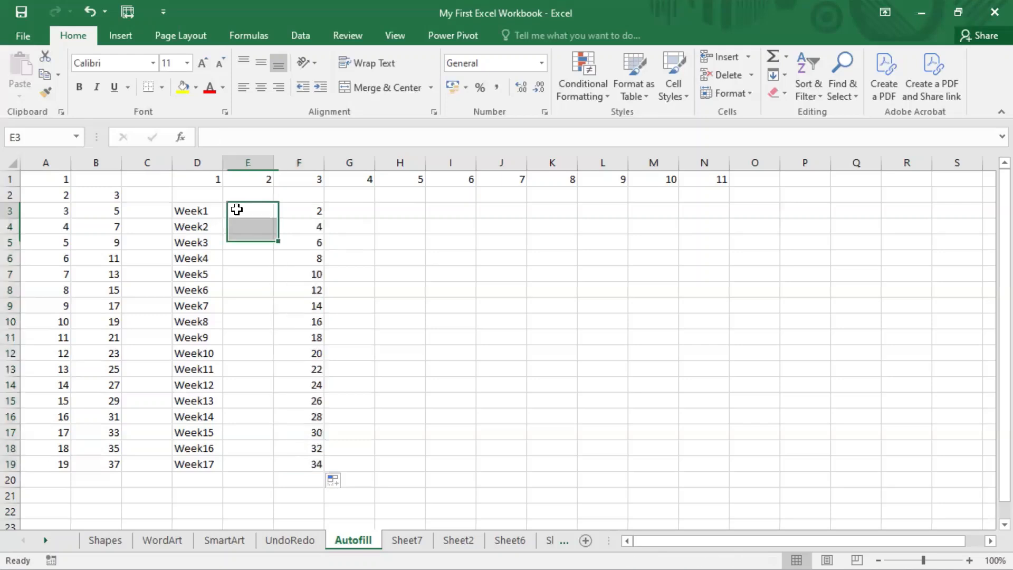
text(Jan)
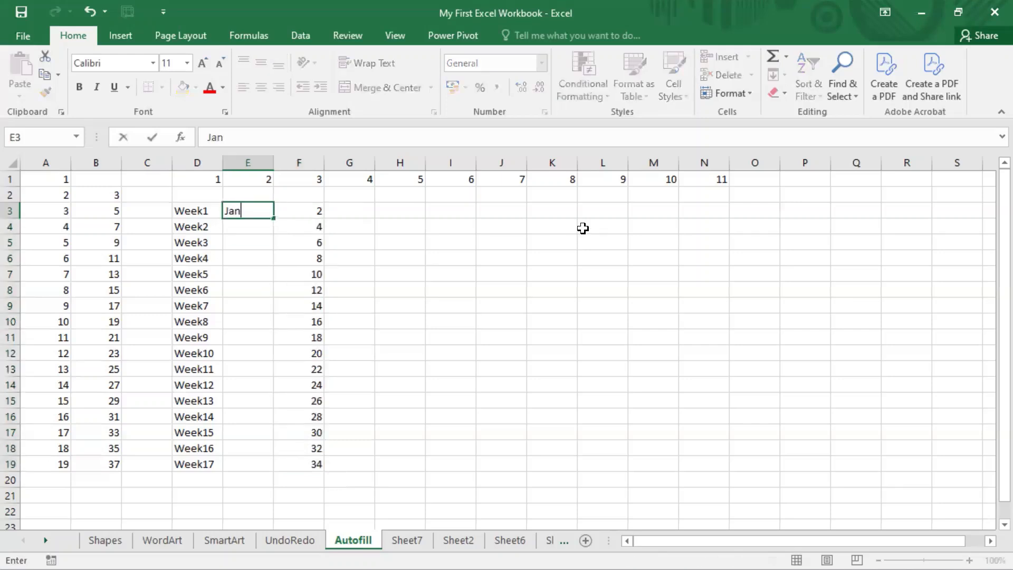
key(Return)
key(Up)
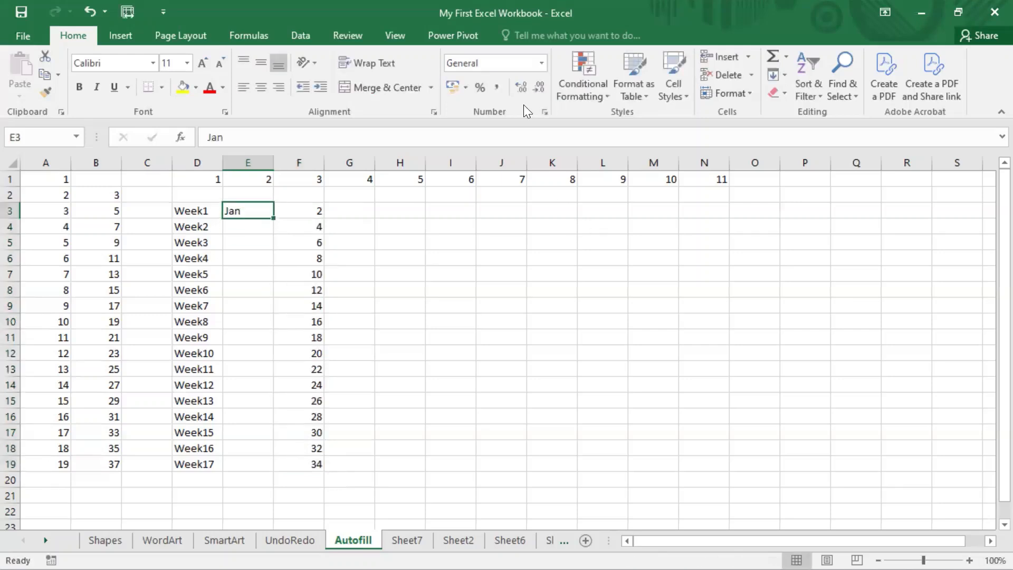
Step: AutoFill the month series from Jan in E3 down column E through Dec in E14
drag(274, 219, 269, 391)
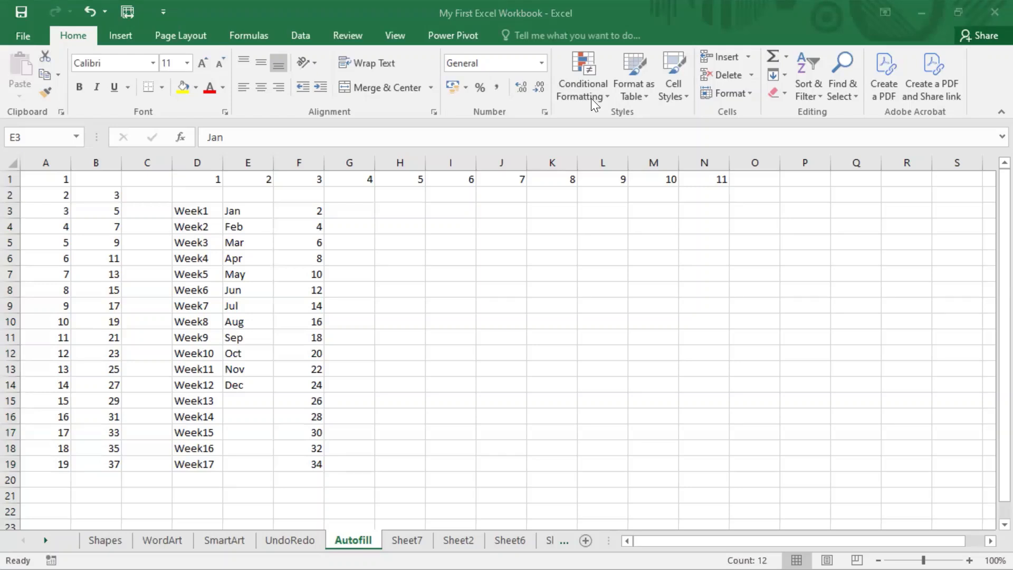
Step: Enter three different first names in cells H3 to H5, one per cell
click(414, 201)
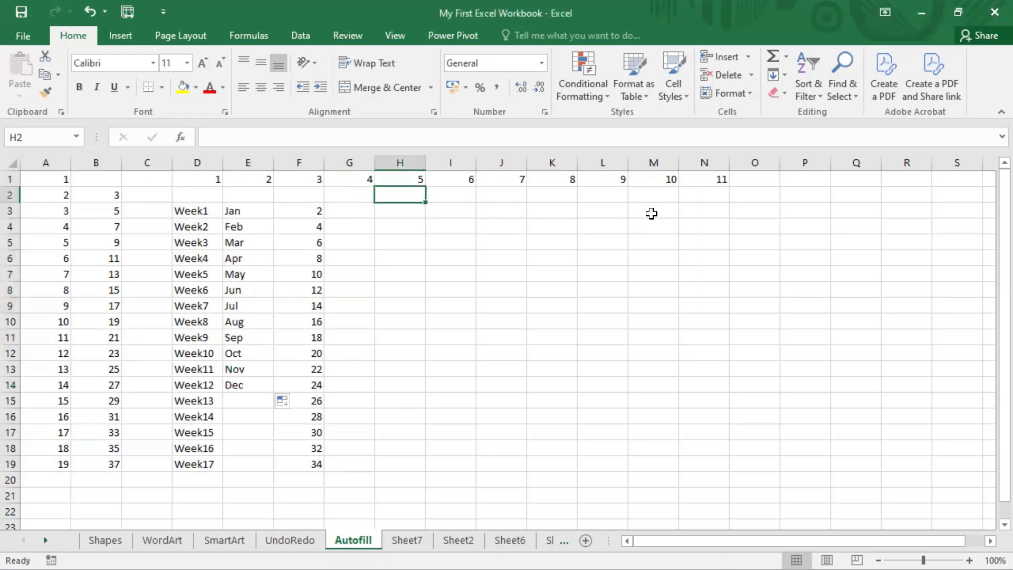
key(Down)
text(Nilesh)
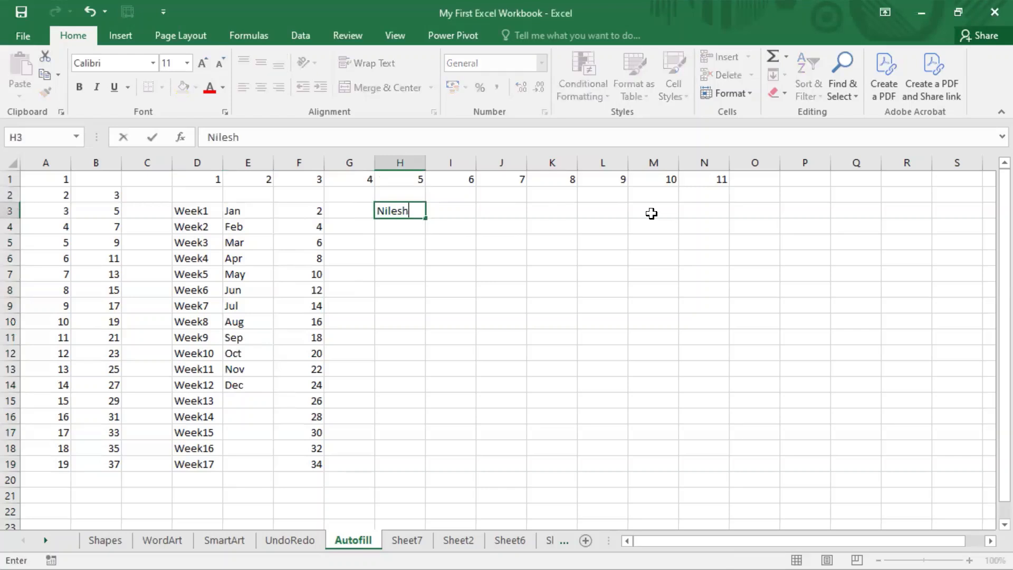
key(Return)
text(Rak)
key(BackSpace)
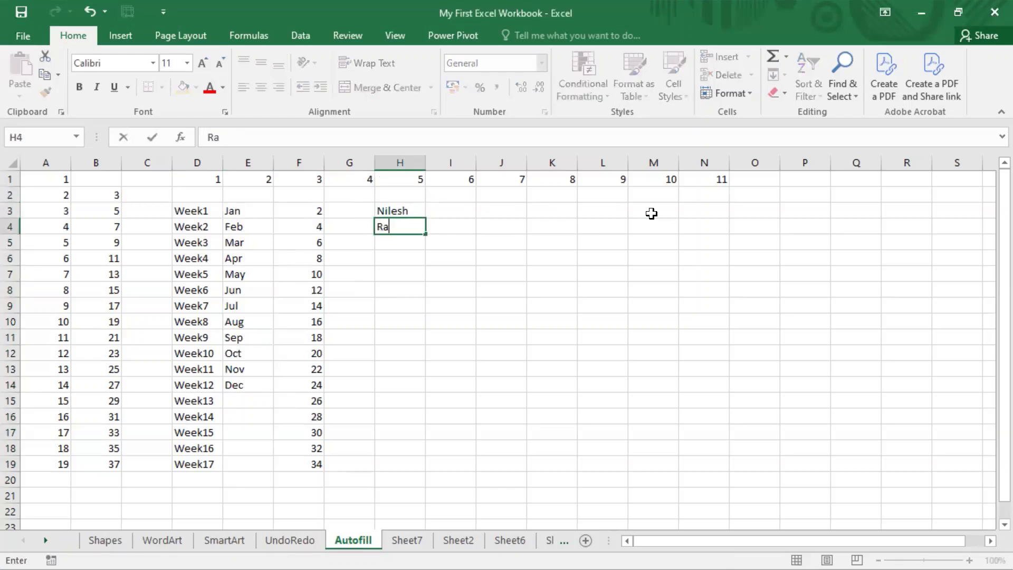
text(jesh)
key(Return)
text(Rakesh)
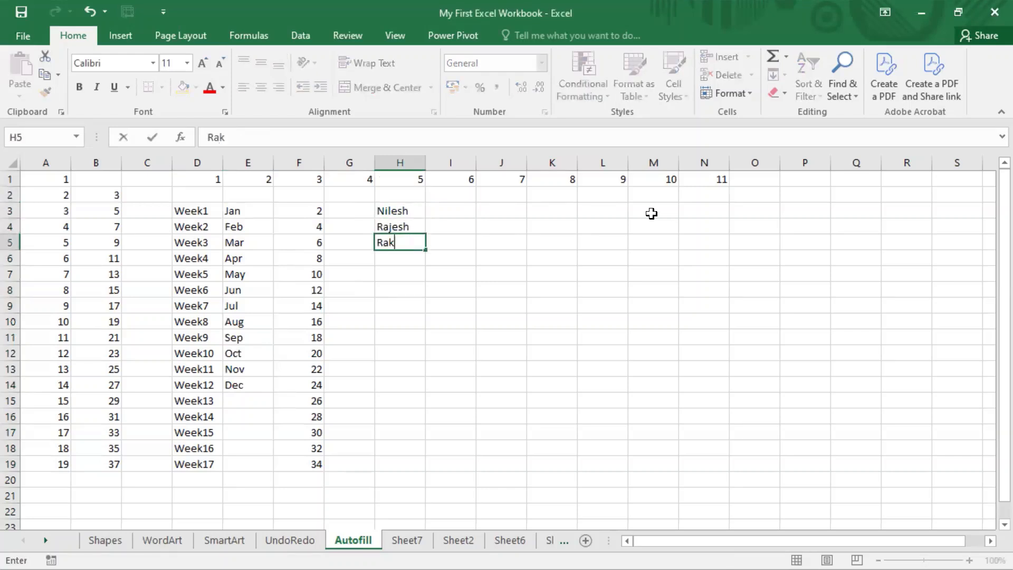
key(BackSpace)
key(BackSpace)
key(BackSpace)
key(BackSpace)
key(BackSpace)
key(BackSpace)
text(Tina)
key(Return)
Step: AutoFill the three names from H3:H5 down column H through H19
key(Up)
key(Up)
key(Up)
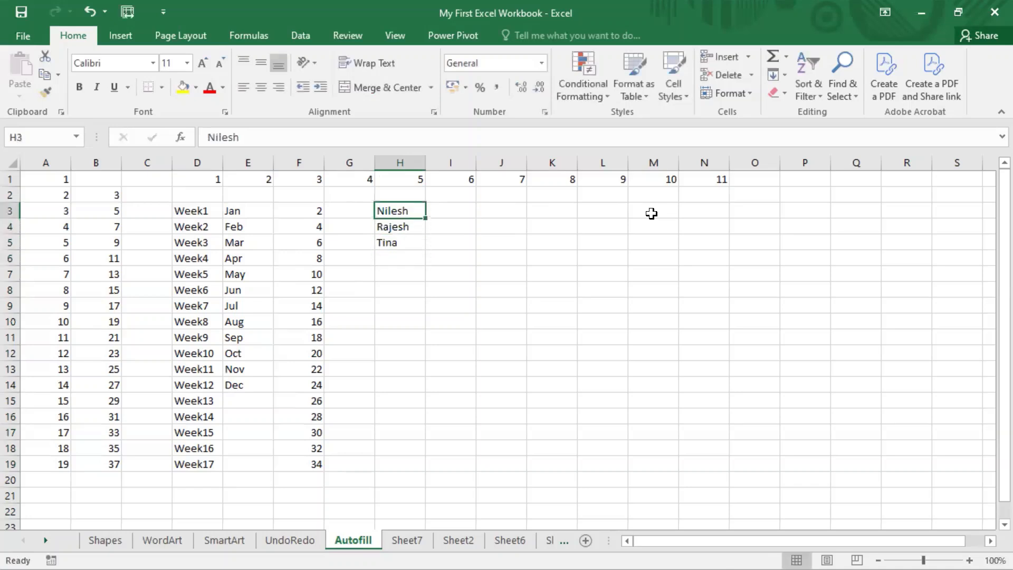
key(shift+Down)
key(shift+Down)
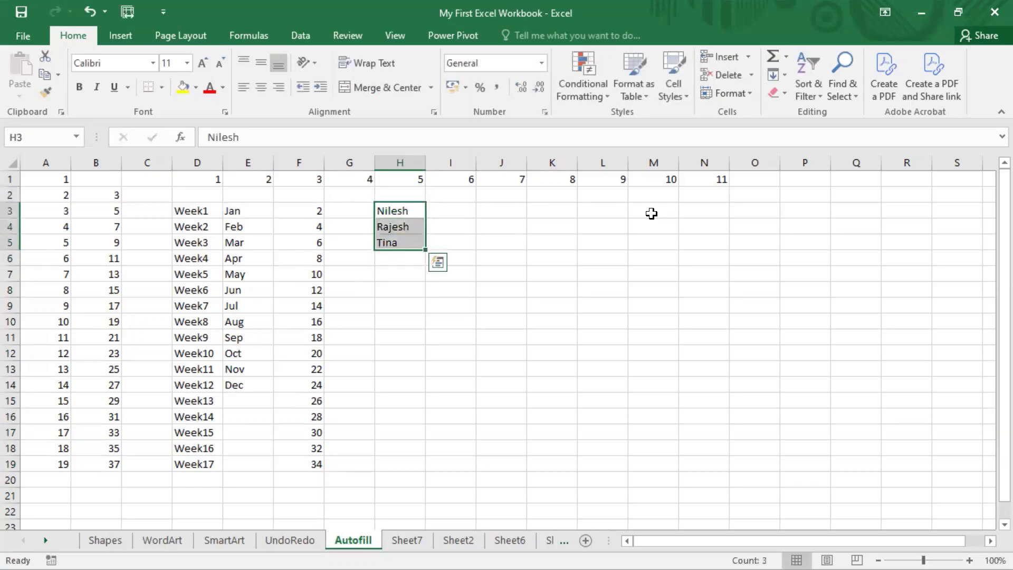
drag(426, 249, 397, 471)
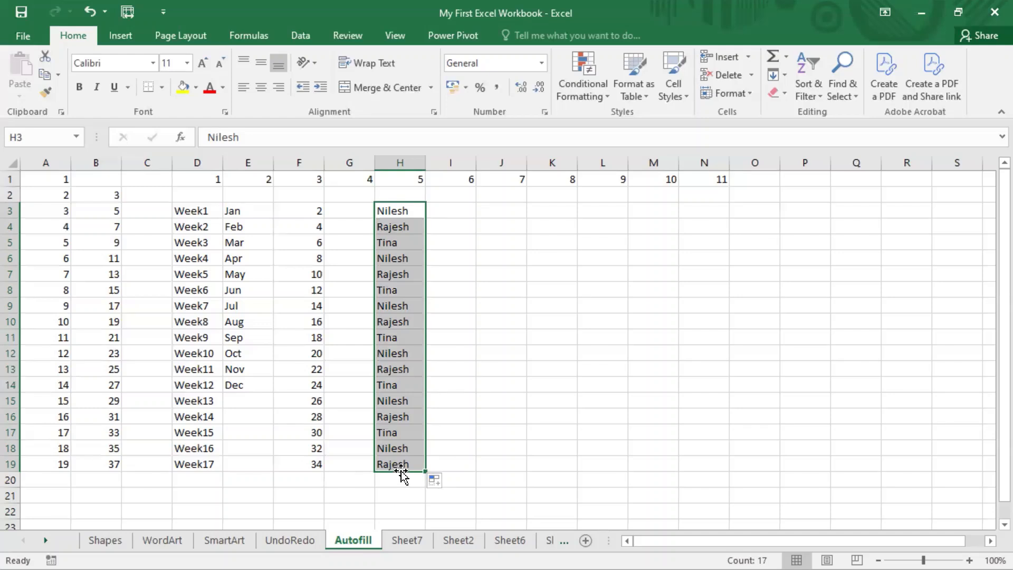
Step: Move the filled name list from H3:H19 to L3:L19 and back to its original place in column H
drag(401, 471, 580, 458)
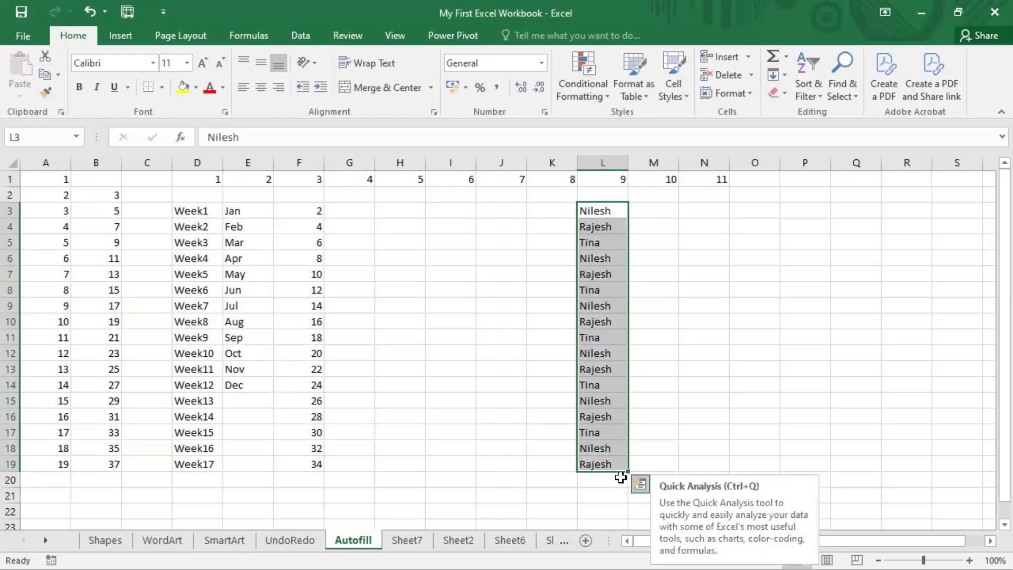
drag(579, 429, 388, 436)
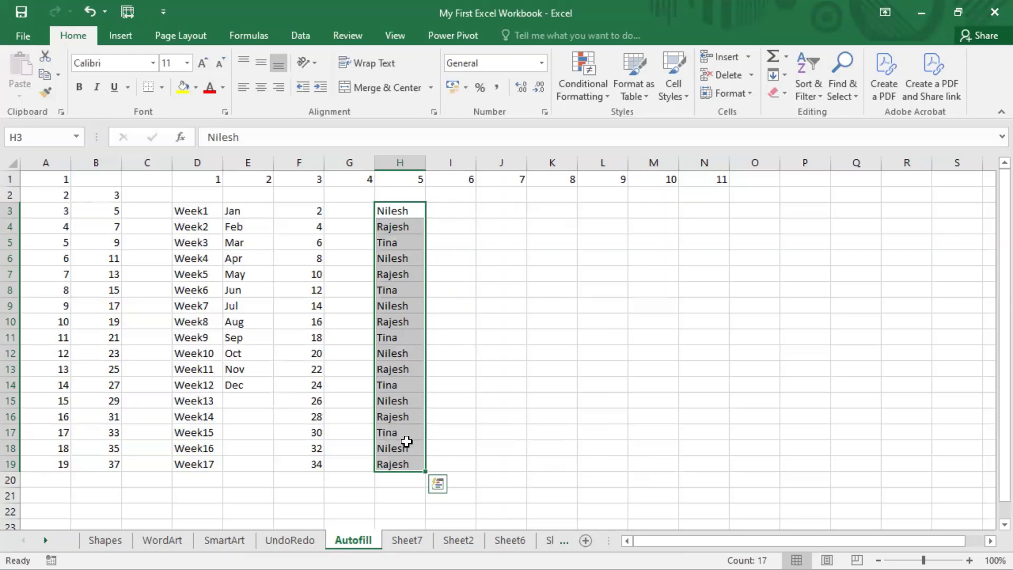